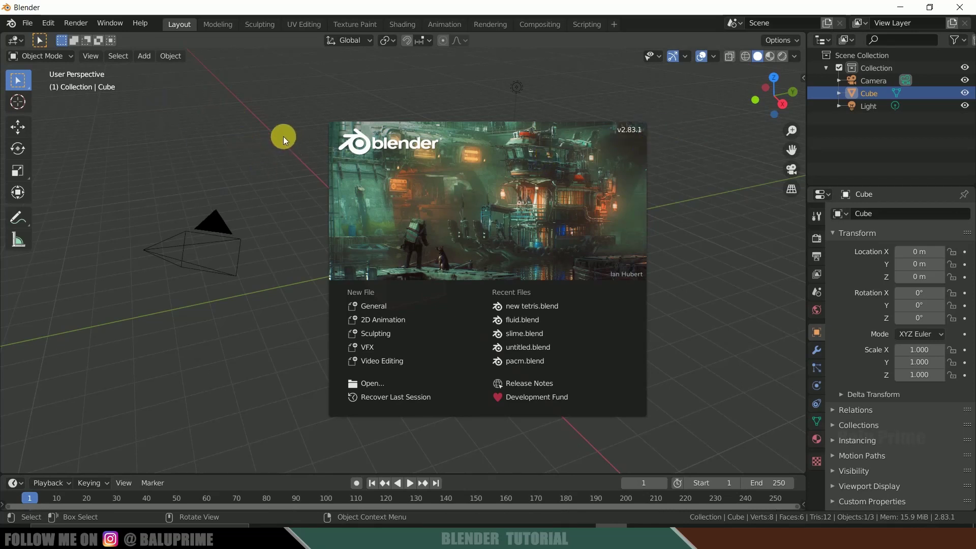
# Step: Close the startup splash to reveal the default scene with the cube, camera and light
pyautogui.click(280, 165)
pyautogui.moveTo(326, 318); pyautogui.dragTo(495, 310, button='middle')
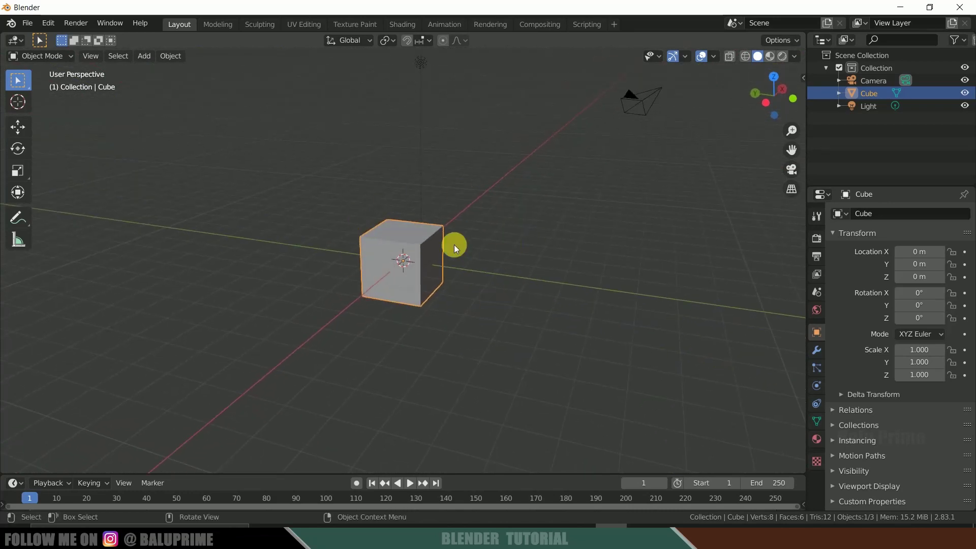
pyautogui.moveTo(561, 300); pyautogui.dragTo(660, 170, button='middle')
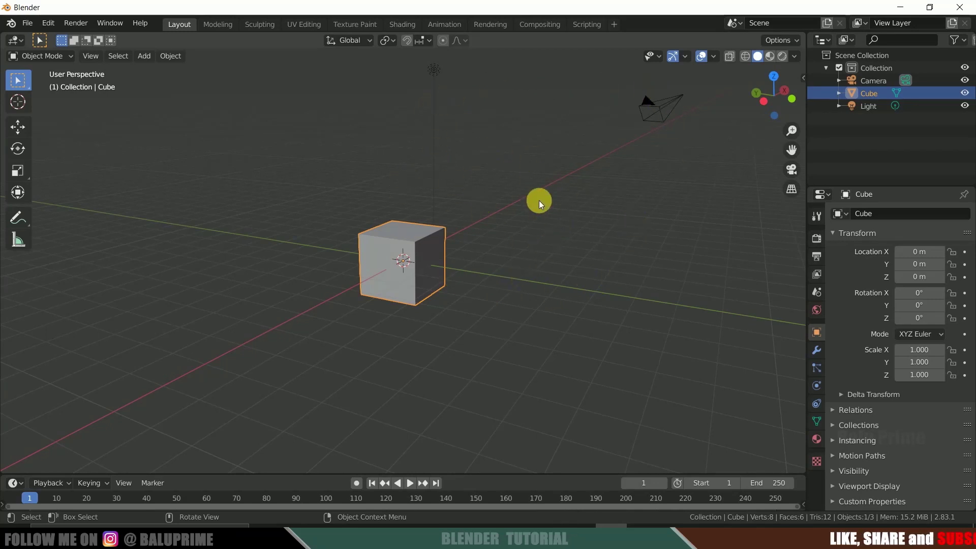
pyautogui.press('a')
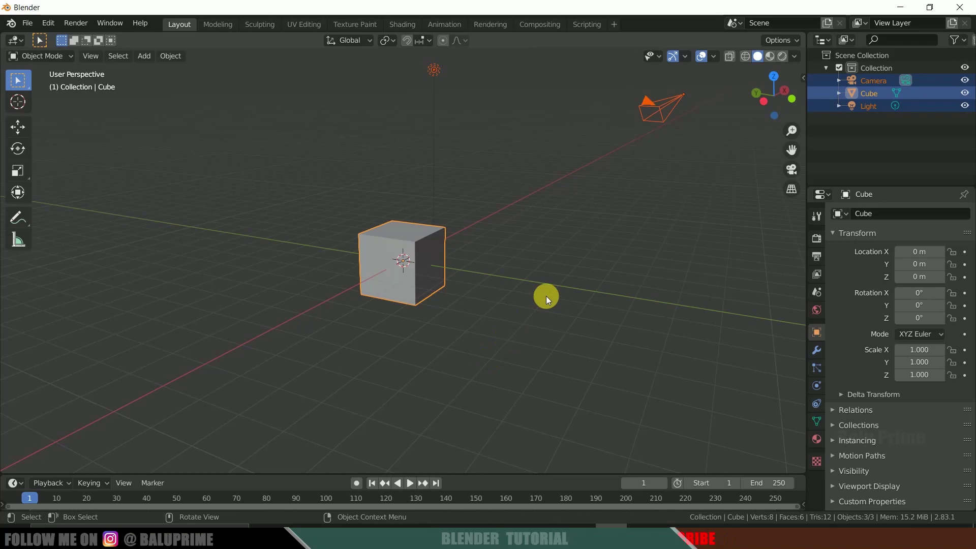
pyautogui.hotkey('alt', 'a')
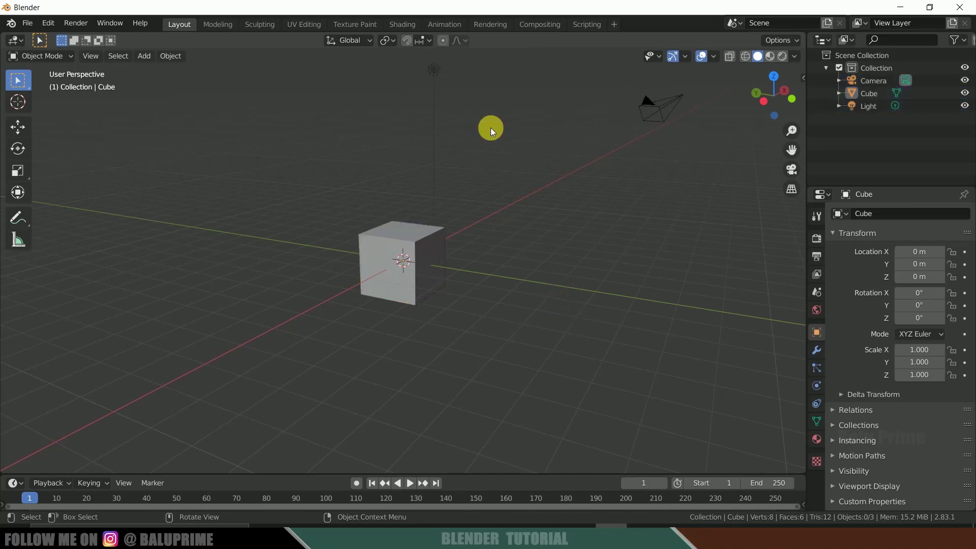
pyautogui.click(434, 71)
pyautogui.click(662, 108)
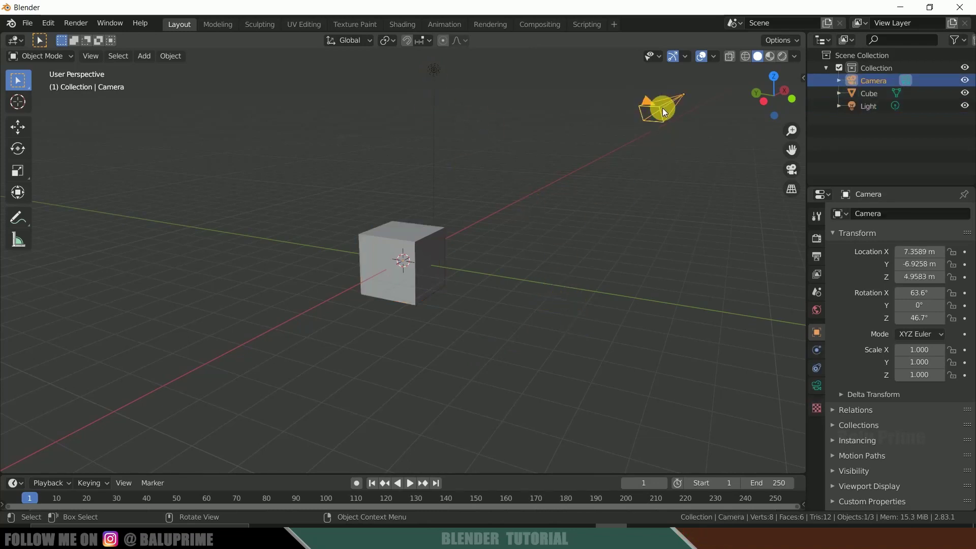
pyautogui.click(437, 253)
pyautogui.moveTo(581, 272); pyautogui.dragTo(383, 248, button='middle')
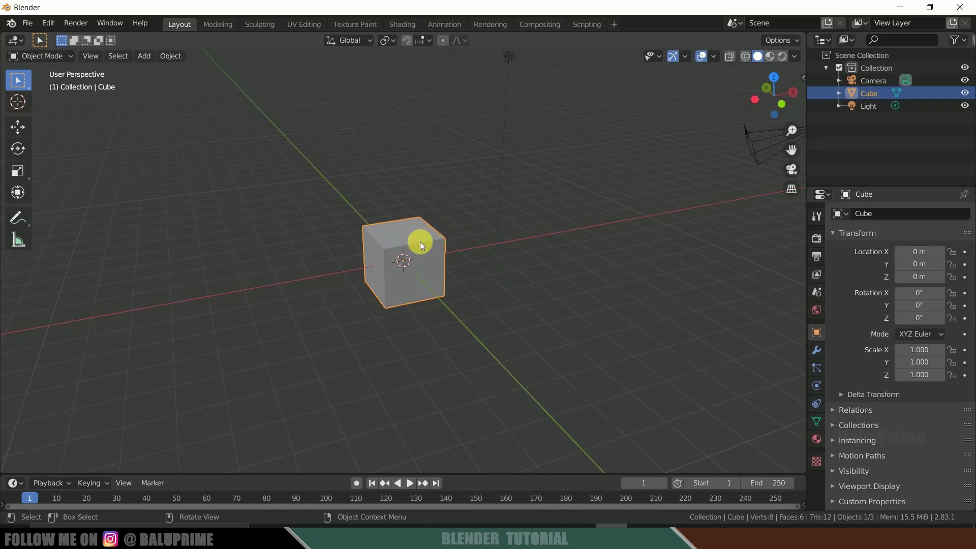
# Step: Delete the default cube and add a new Mesh > Cube at the origin, scale 1.000
pyautogui.press('x')
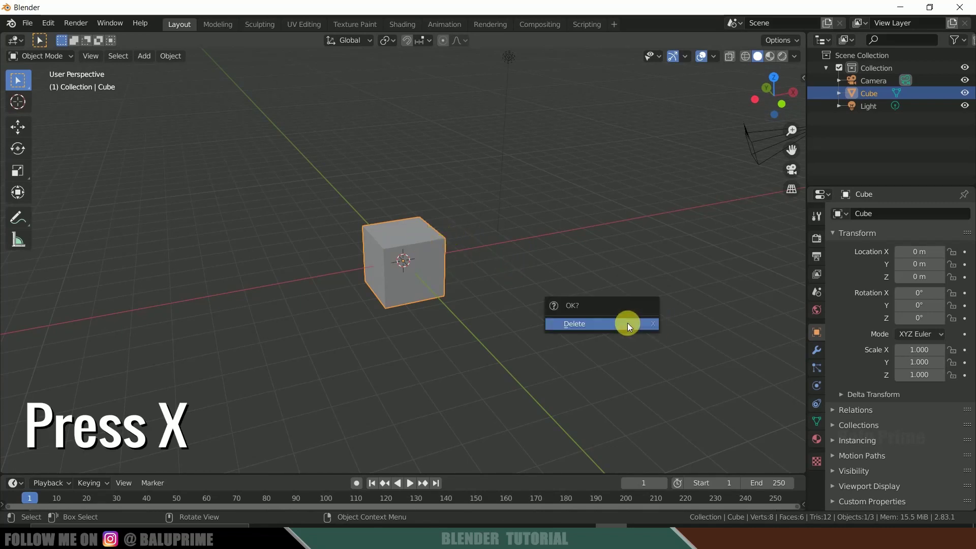
pyautogui.click(599, 323)
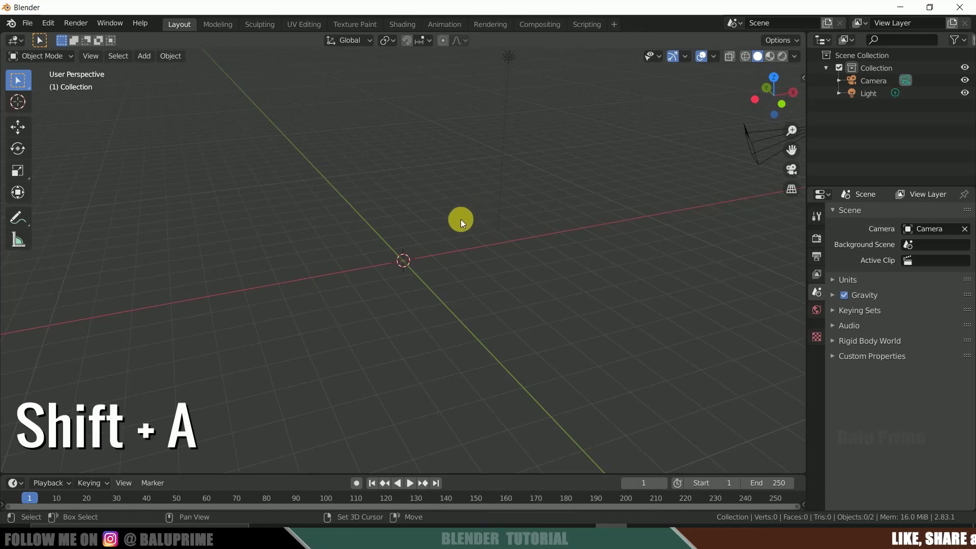
pyautogui.hotkey('shift', 'a')
pyautogui.moveTo(461, 219)
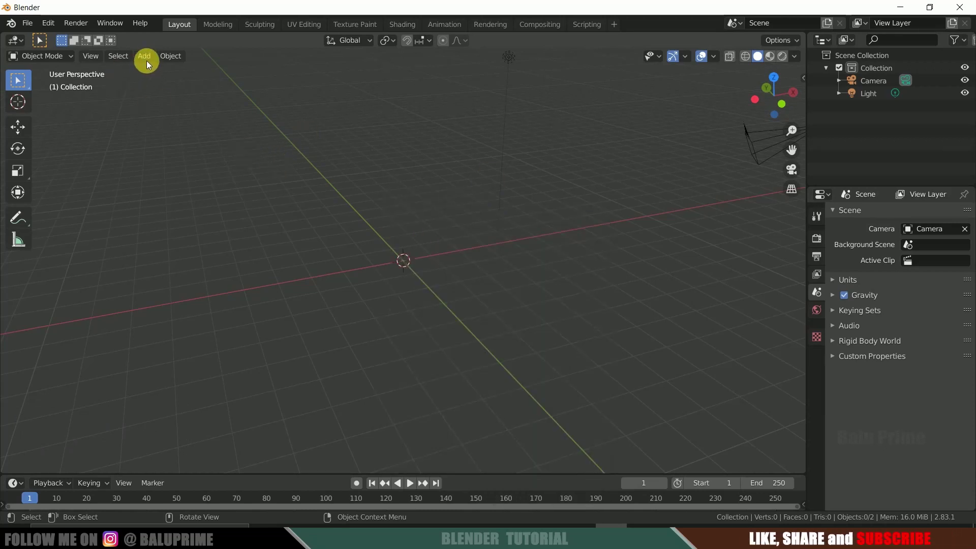
pyautogui.click(147, 57)
pyautogui.moveTo(176, 72)
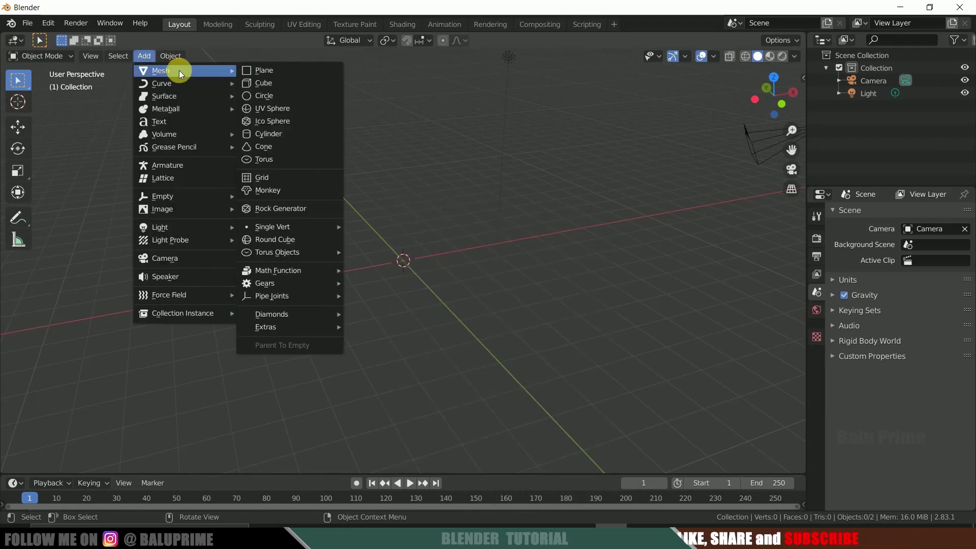
pyautogui.click(262, 86)
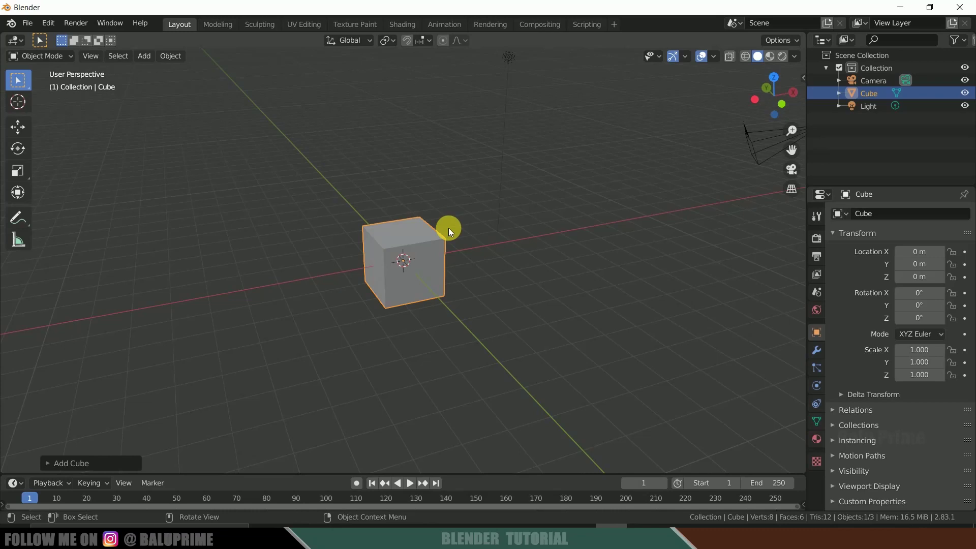
pyautogui.moveTo(518, 301); pyautogui.dragTo(529, 285, button='middle')
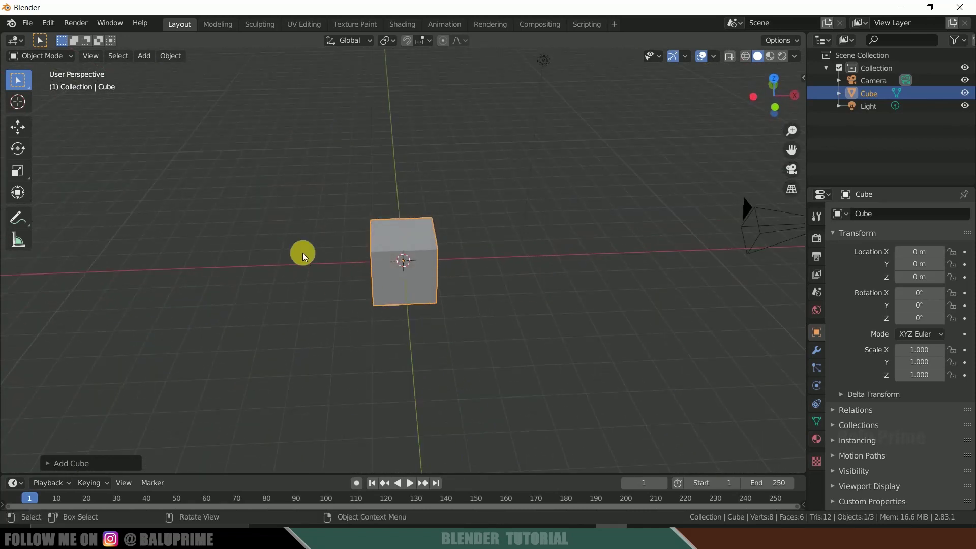
pyautogui.press('g')
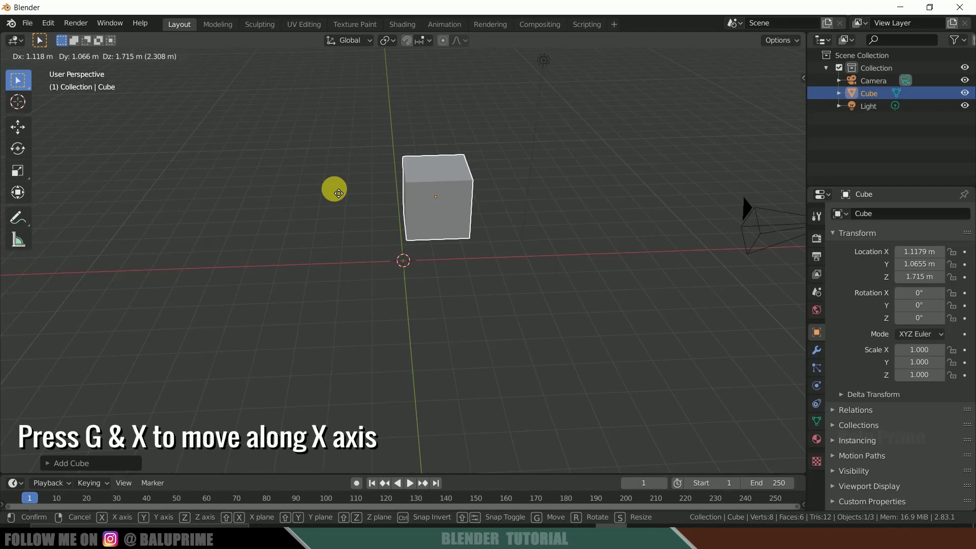
pyautogui.press('x')
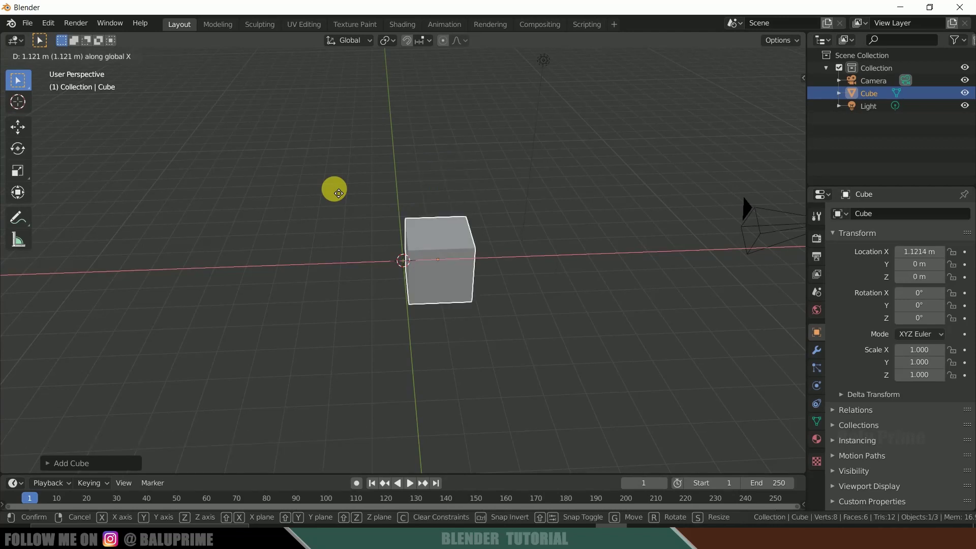
pyautogui.press('y')
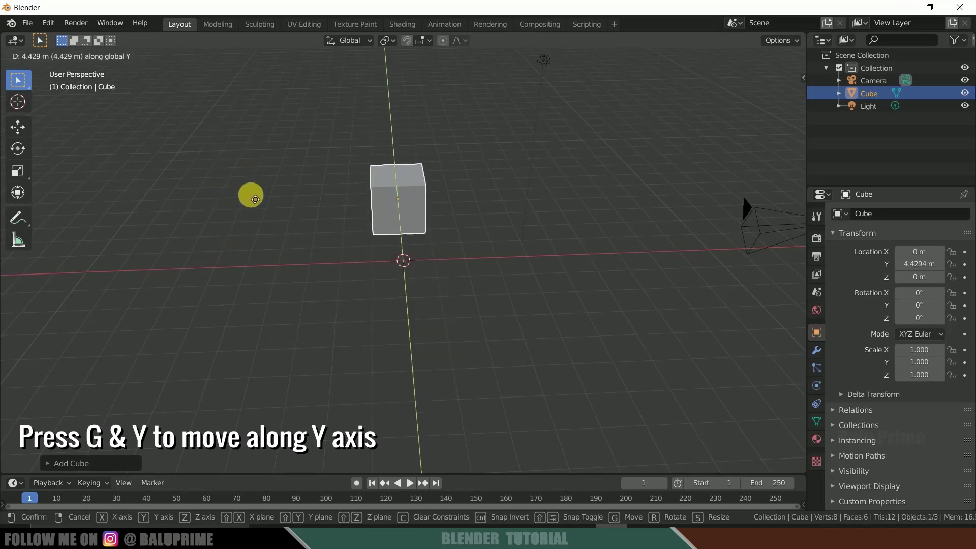
pyautogui.press('z')
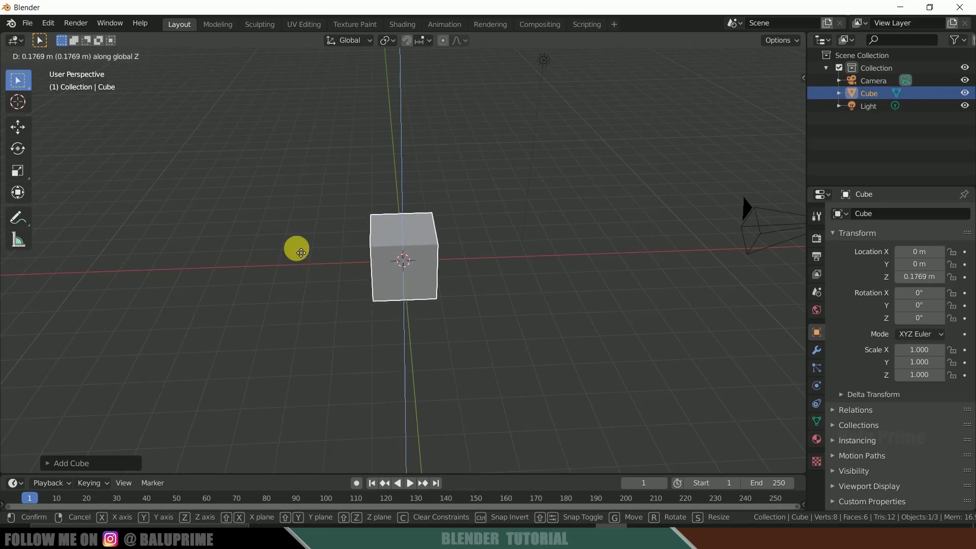
pyautogui.rightClick(300, 252)
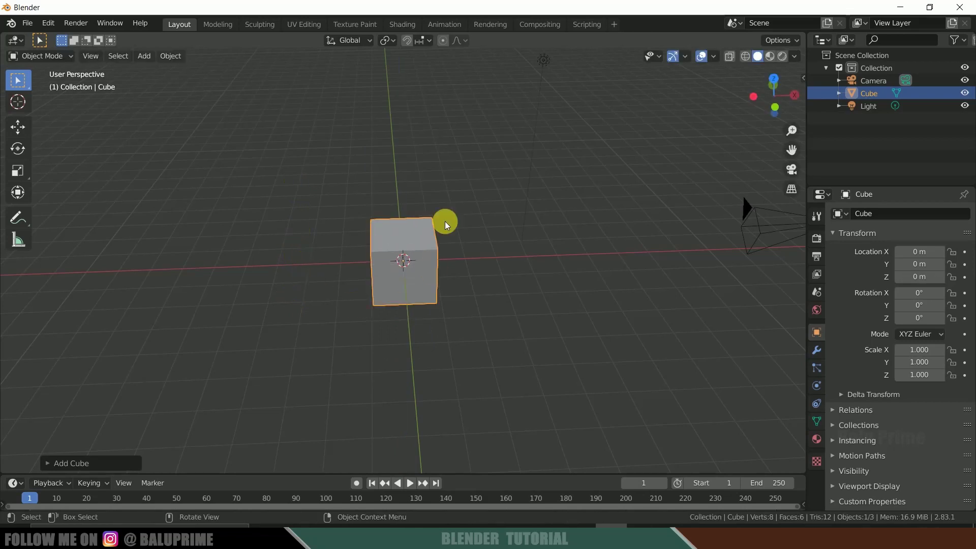
# Step: Scale the cube to a Z scale of 0.924, with X and Y kept at 1.000
pyautogui.moveTo(472, 319); pyautogui.dragTo(521, 310, button='middle')
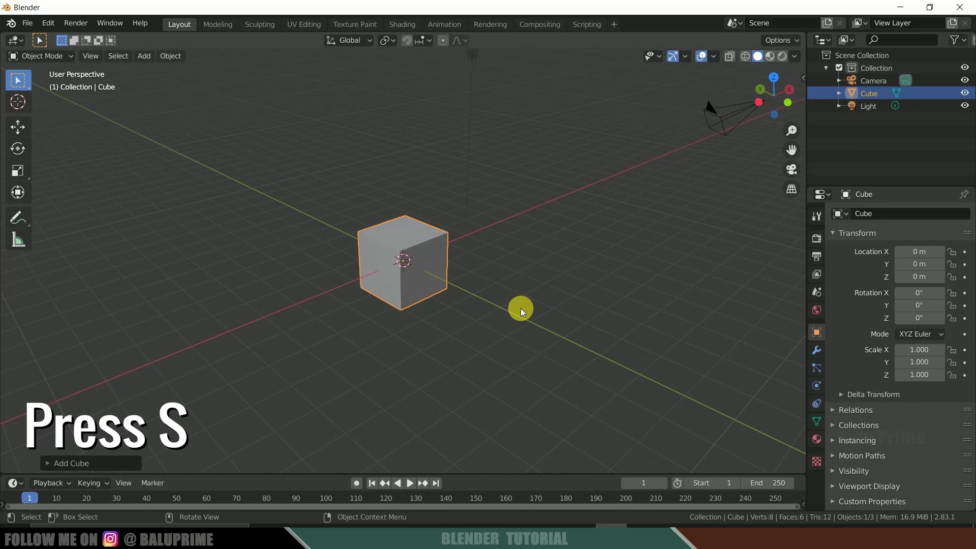
pyautogui.press('s')
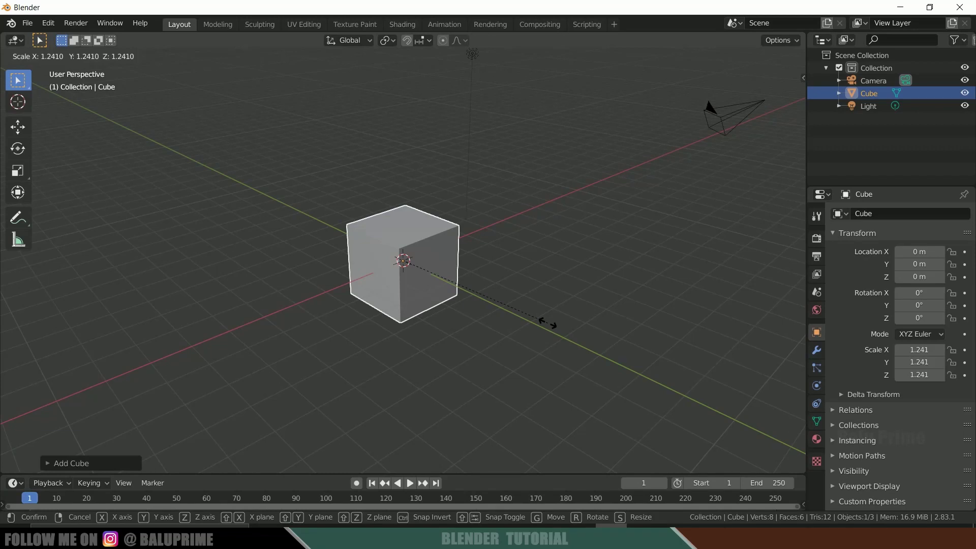
pyautogui.press('x')
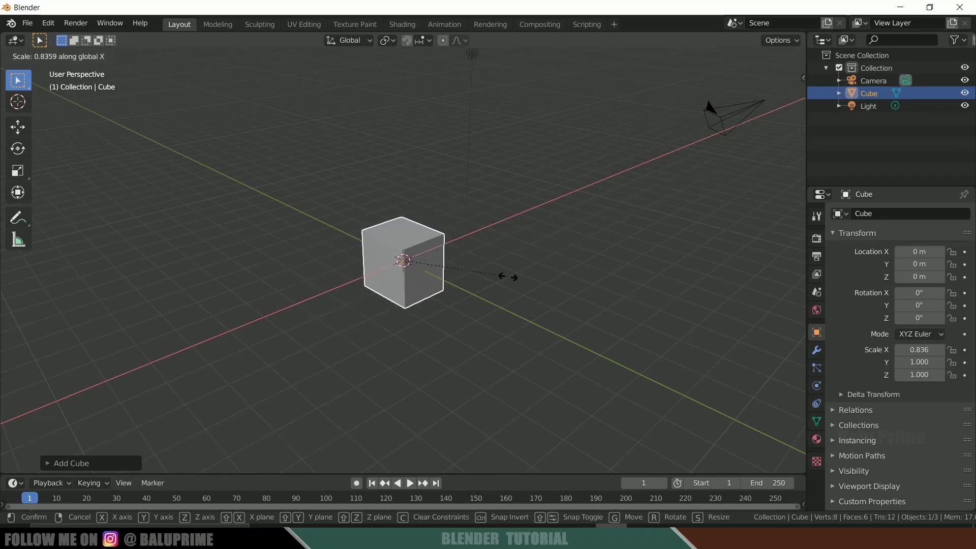
pyautogui.press('y')
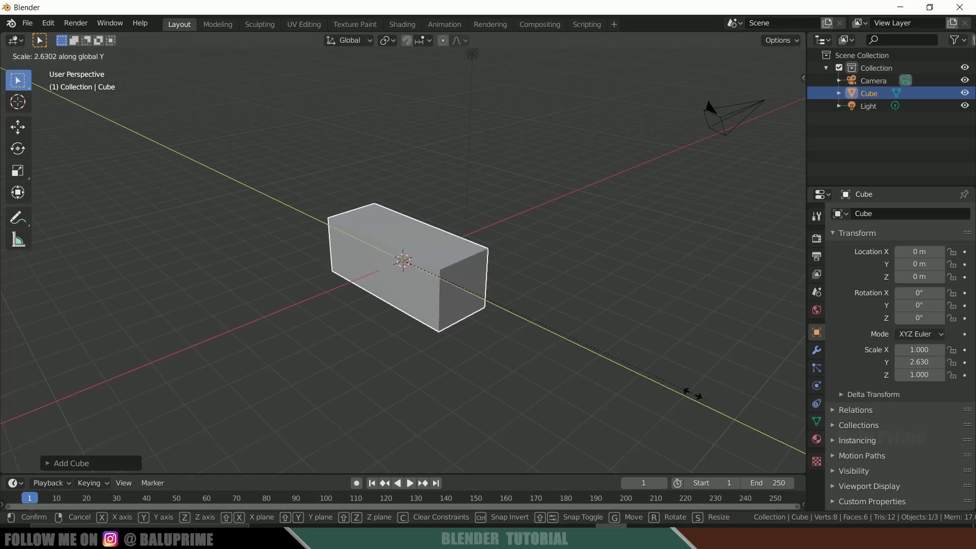
pyautogui.press('z')
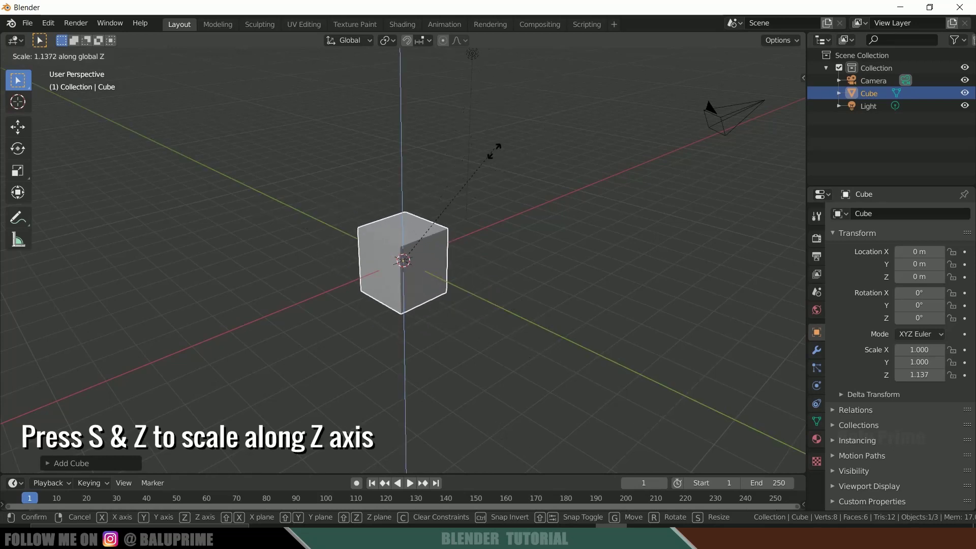
pyautogui.click(494, 187)
pyautogui.moveTo(540, 306); pyautogui.dragTo(481, 276, button='middle')
# Step: Rotate the cube slightly and raise it along Z to about 3.9 m
pyautogui.press('r')
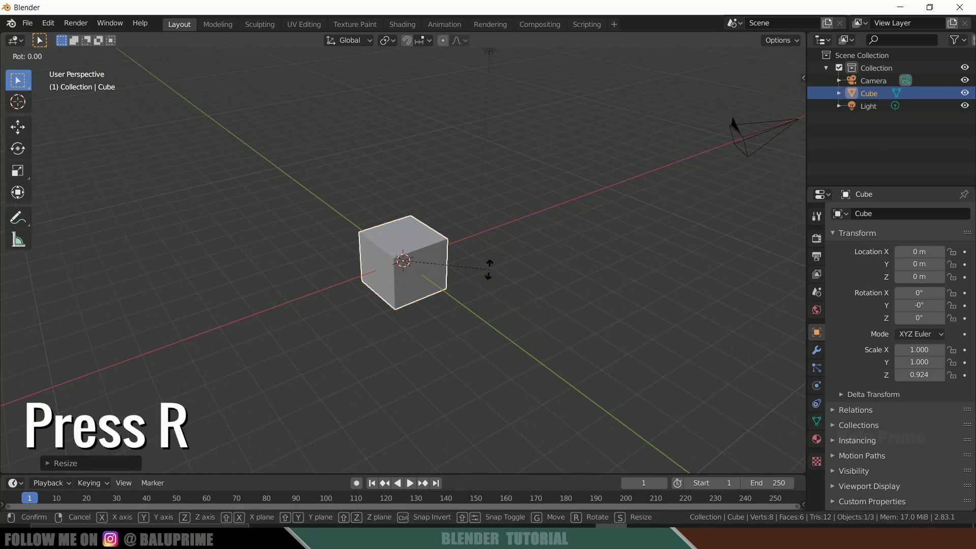
pyautogui.click(203, 153)
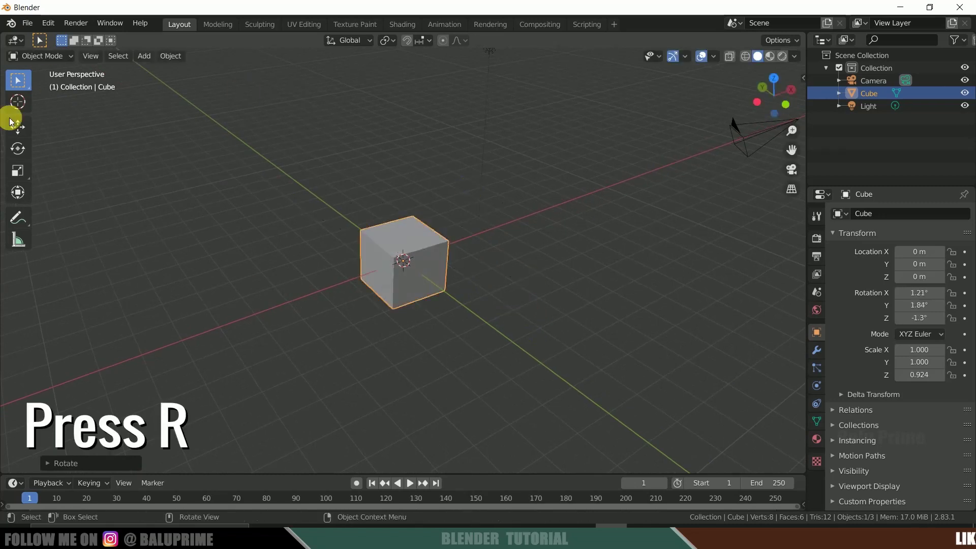
pyautogui.click(20, 128)
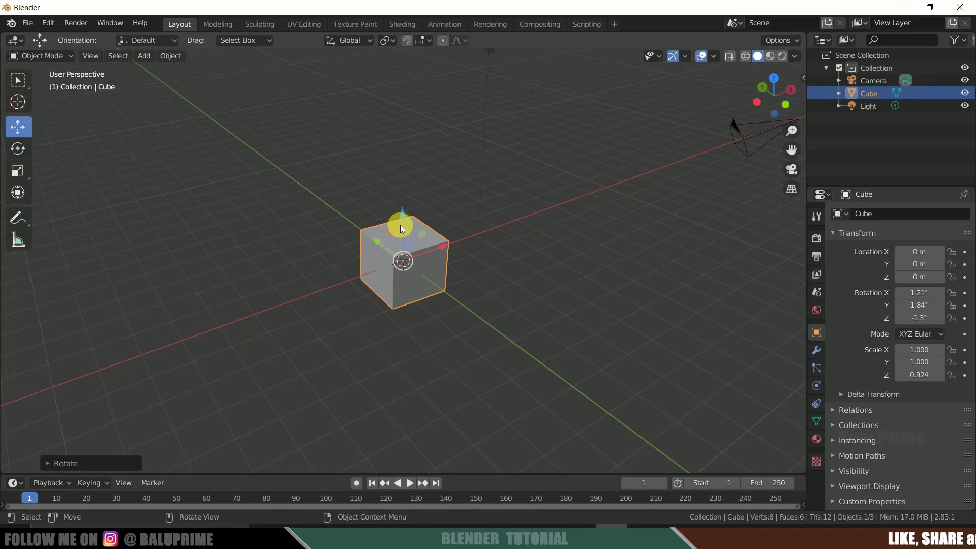
pyautogui.moveTo(400, 225); pyautogui.dragTo(373, 198)
pyautogui.click(19, 148)
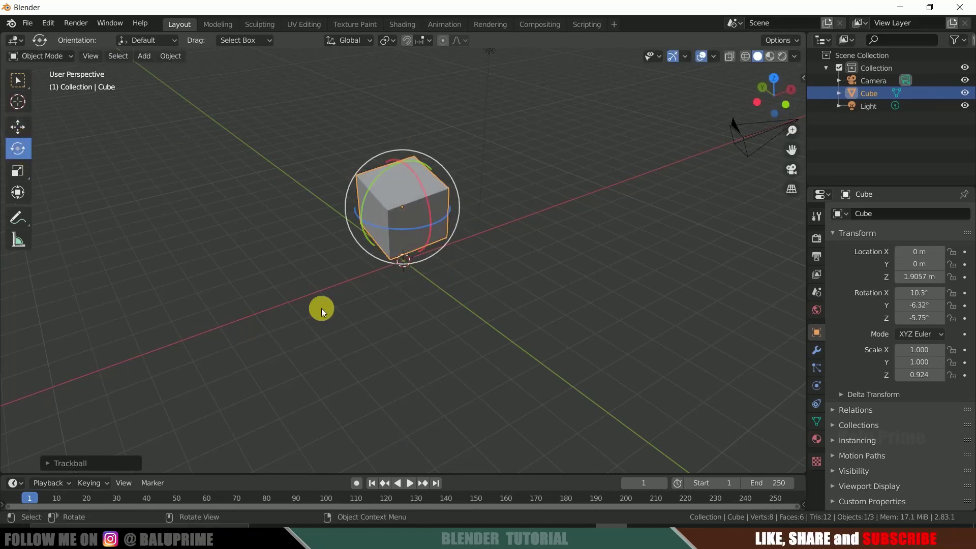
pyautogui.moveTo(321, 308); pyautogui.dragTo(397, 364, button='middle')
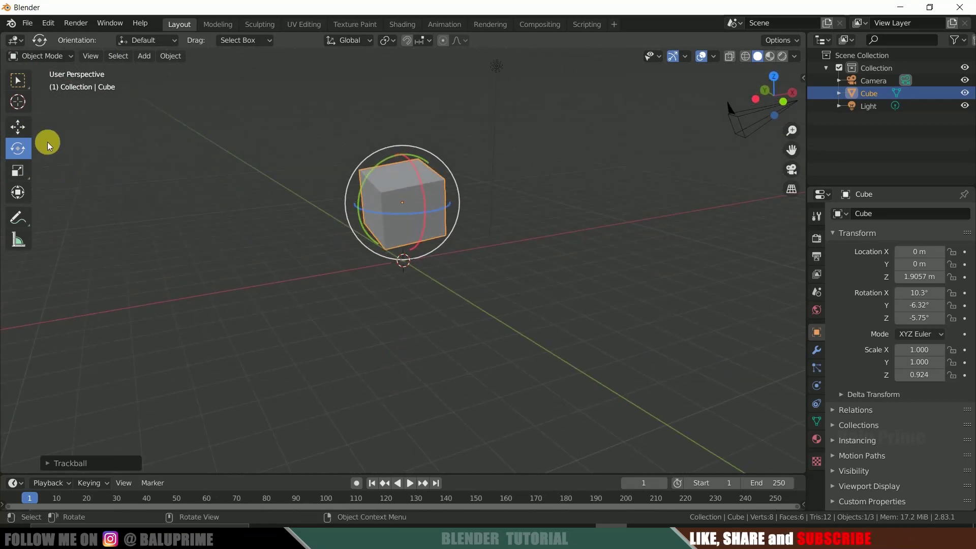
pyautogui.click(19, 127)
pyautogui.moveTo(403, 152); pyautogui.dragTo(403, 82)
# Step: Tumble the cube to a tilted rotation of about 39.2°, -17.6°, 1.36°
pyautogui.moveTo(541, 221); pyautogui.dragTo(516, 306, button='middle')
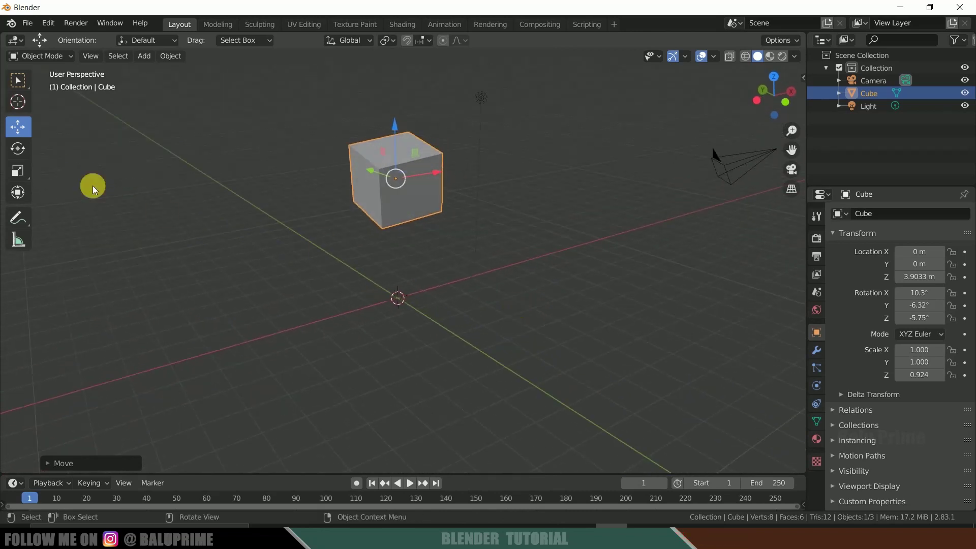
pyautogui.click(18, 148)
pyautogui.moveTo(391, 178); pyautogui.dragTo(377, 170)
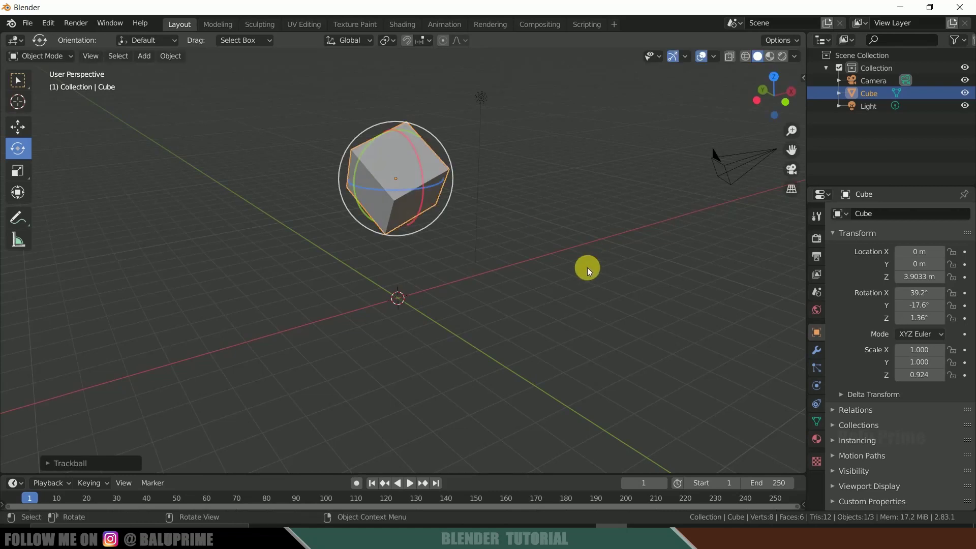
pyautogui.moveTo(587, 267); pyautogui.dragTo(403, 197, button='middle')
pyautogui.hotkey('shift', 'space')
pyautogui.press('g')
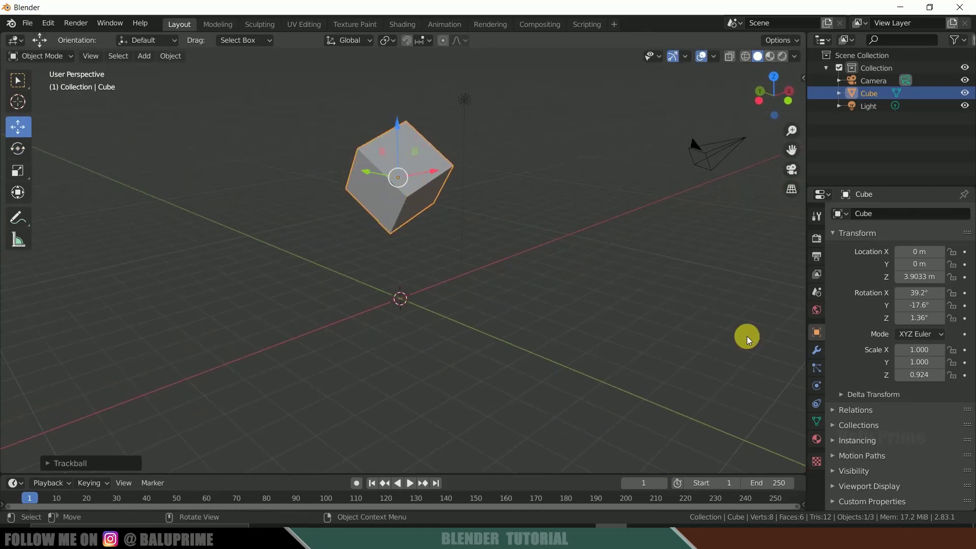
# Step: Enable Soft Body physics on the cube with Goal off, then test-play the fall and rewind
pyautogui.click(817, 385)
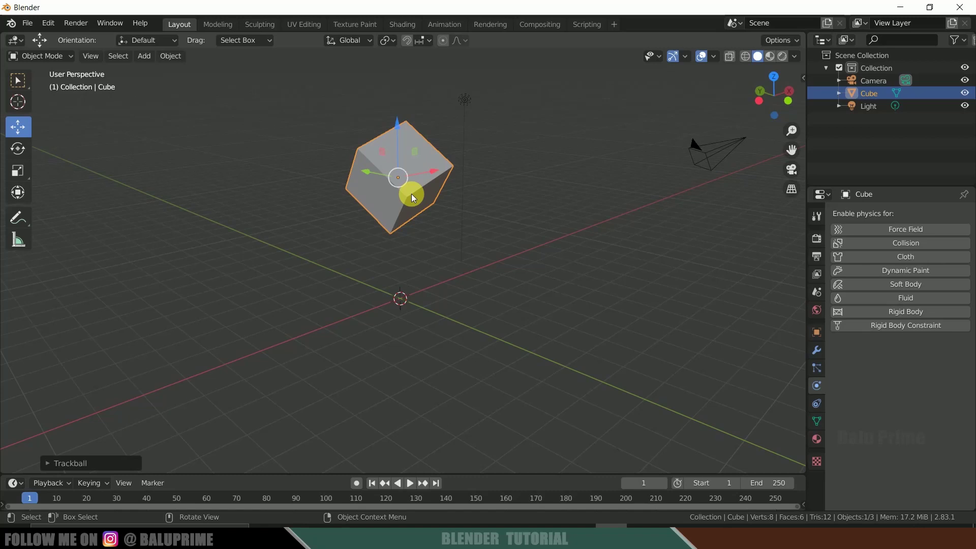
pyautogui.click(898, 285)
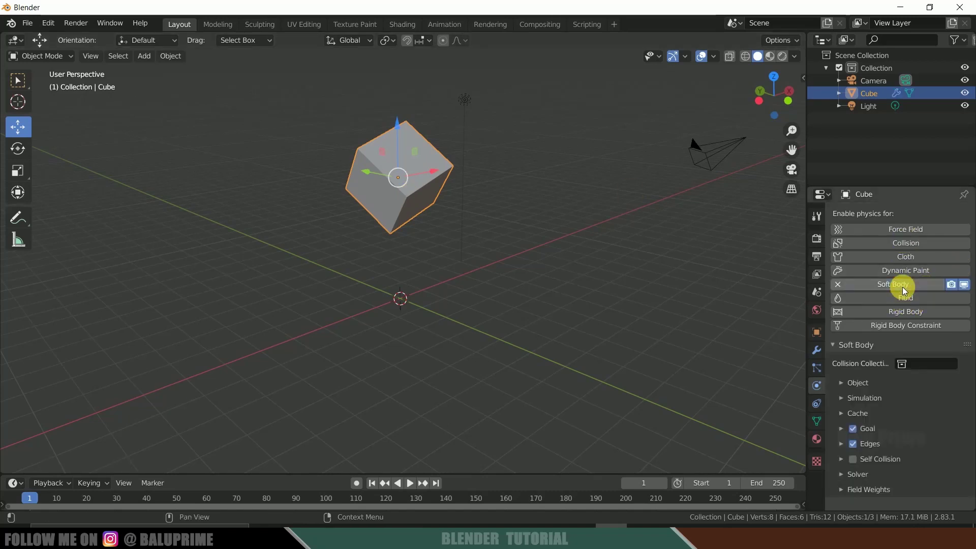
pyautogui.click(411, 483)
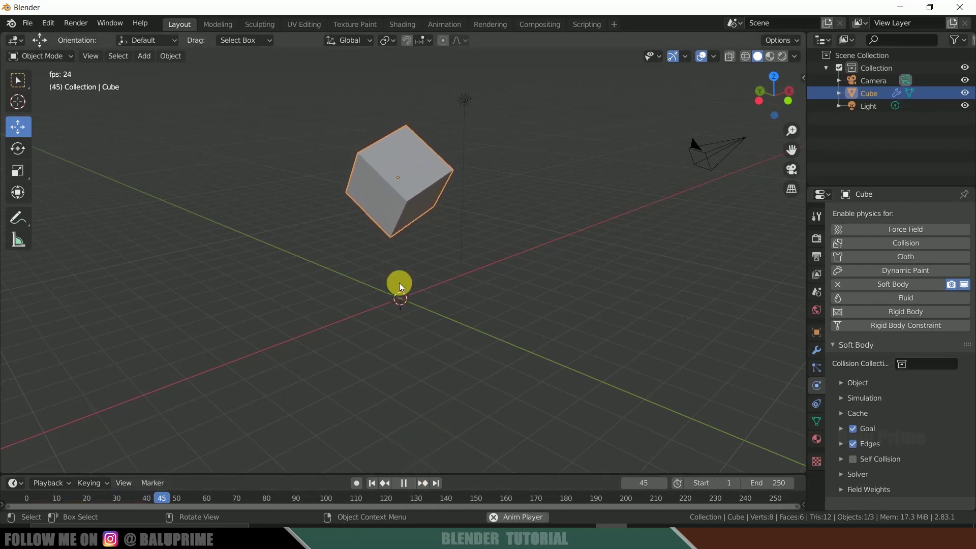
pyautogui.press('space')
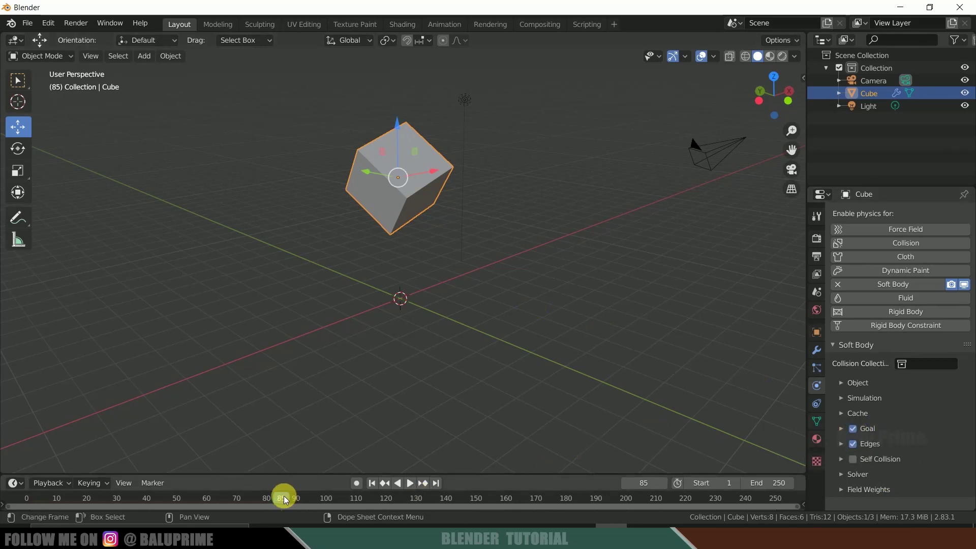
pyautogui.moveTo(279, 497); pyautogui.dragTo(18, 504)
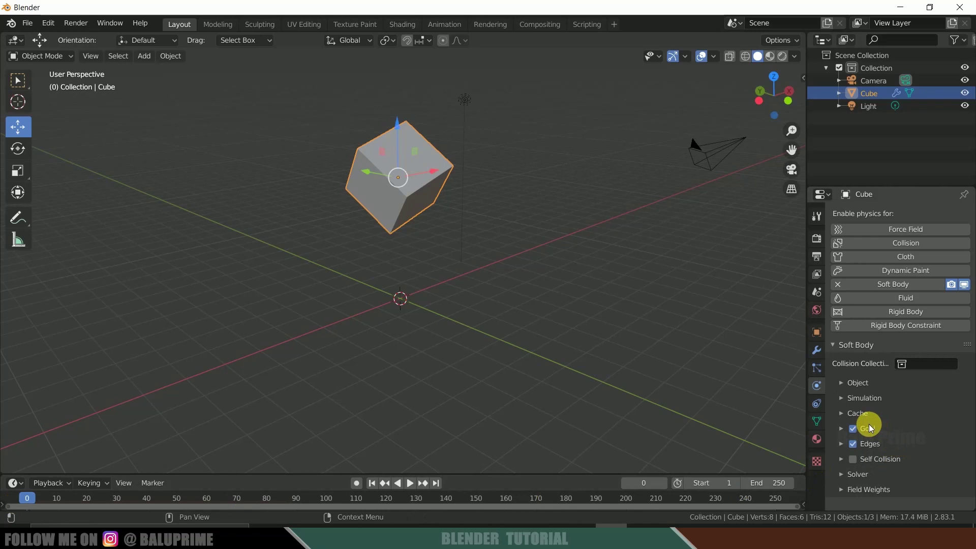
pyautogui.click(410, 483)
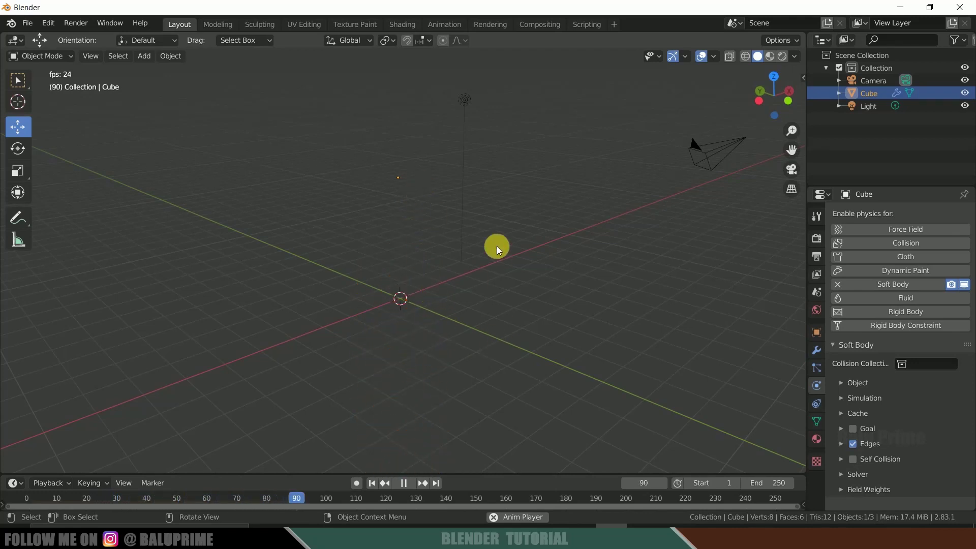
pyautogui.press('space')
pyautogui.click(372, 484)
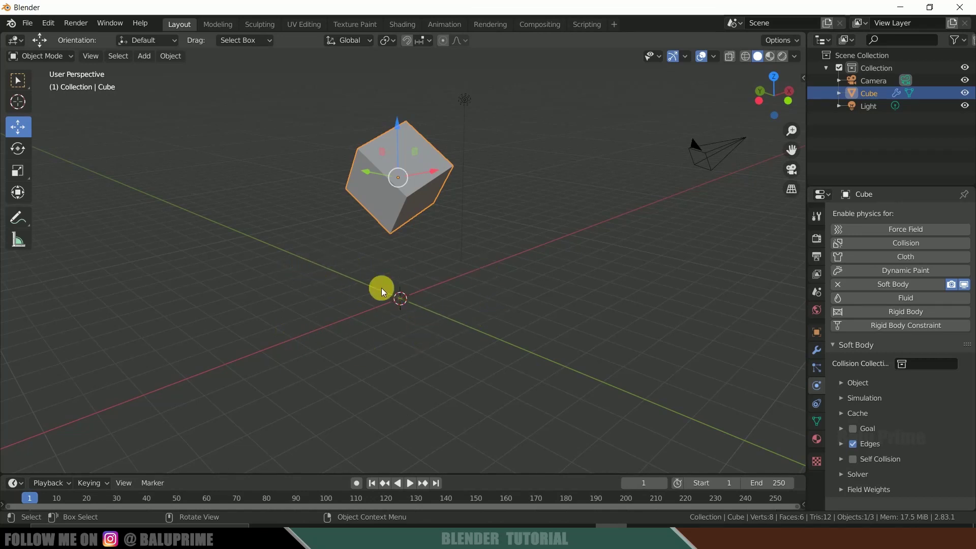
pyautogui.click(139, 56)
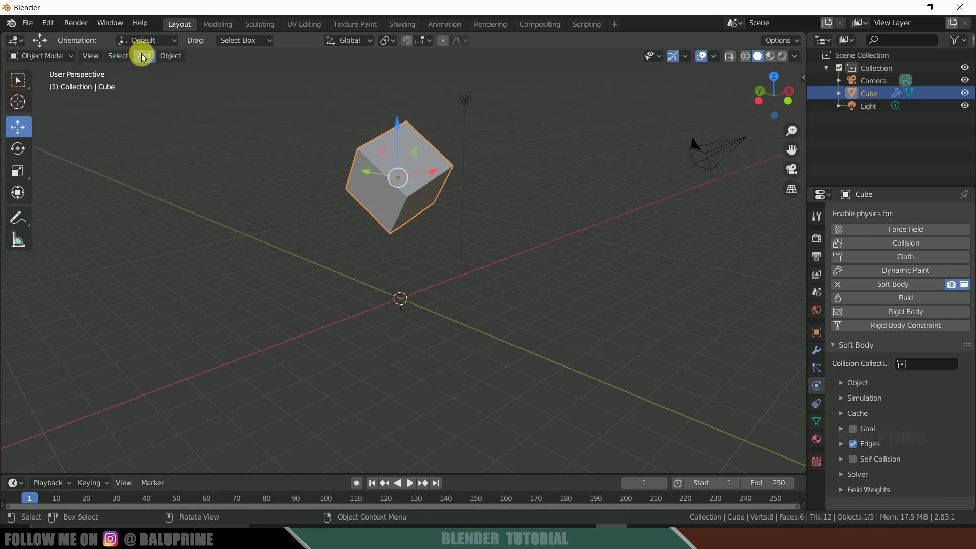
# Step: Add a plane at the origin and scale it up twice into a large floor
pyautogui.moveTo(166, 68)
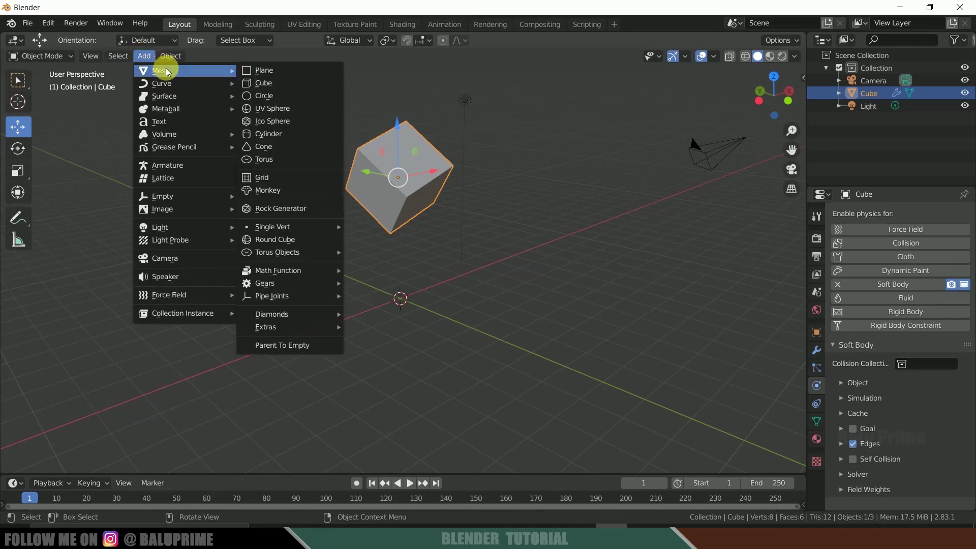
pyautogui.click(256, 75)
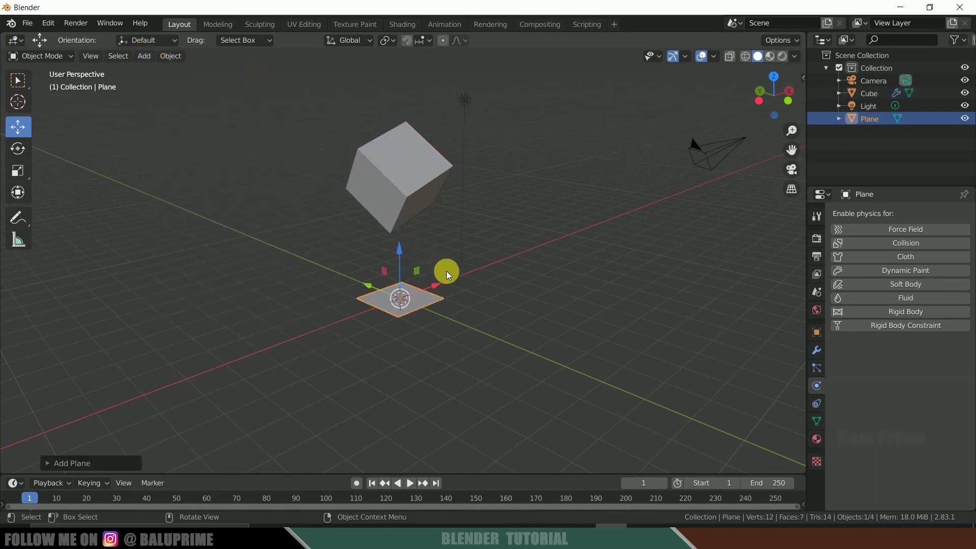
pyautogui.press('s')
pyautogui.click(572, 255)
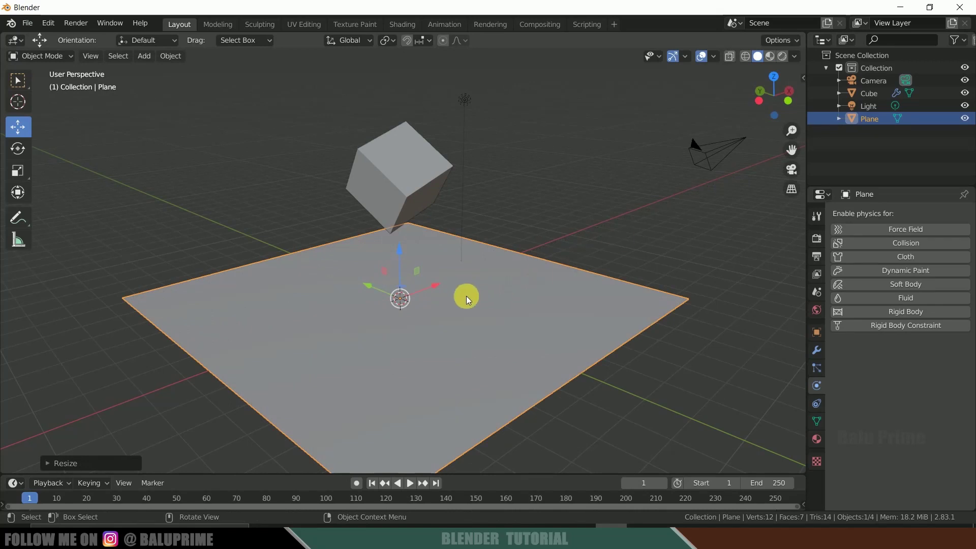
pyautogui.press('s')
pyautogui.click(649, 293)
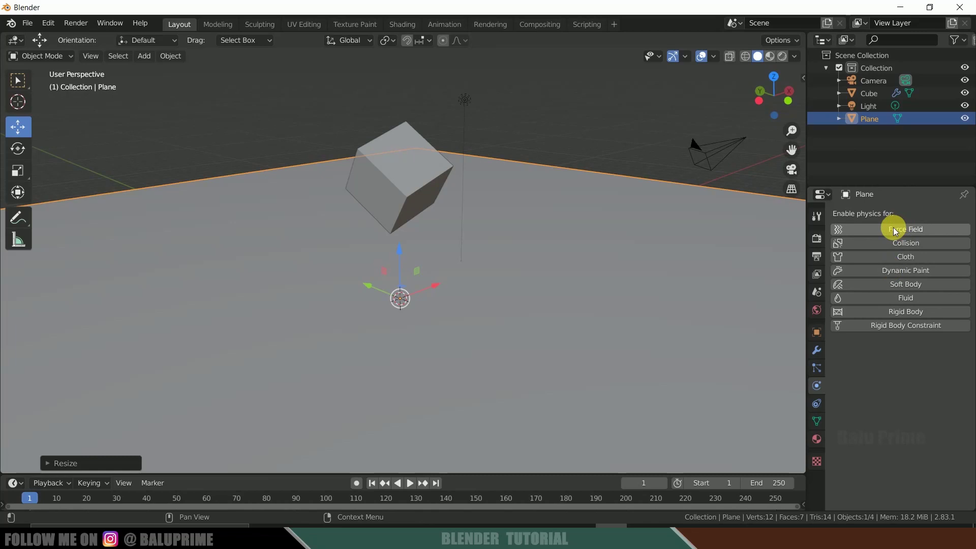
# Step: Enable Collision physics on the plane with default settings, then play and scrub to test the landing
pyautogui.click(892, 243)
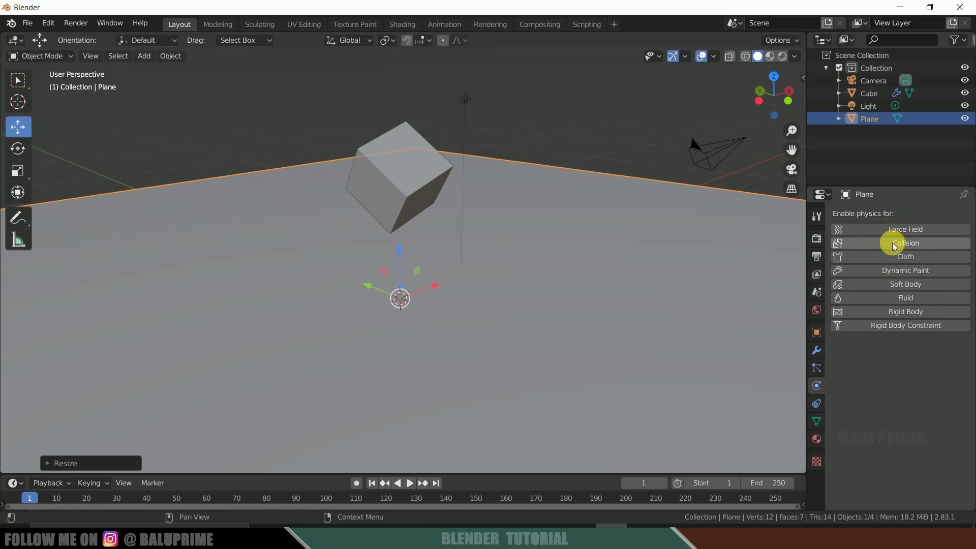
pyautogui.click(409, 484)
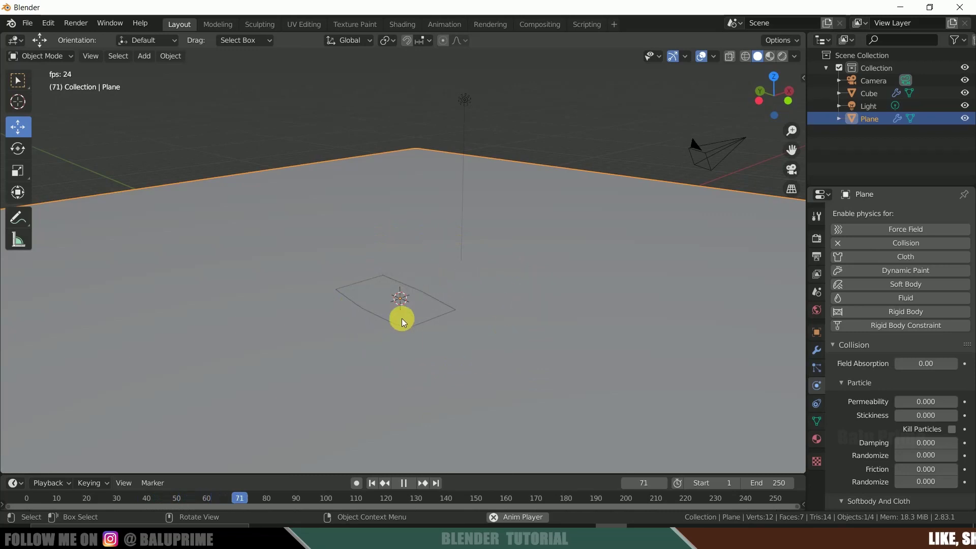
pyautogui.click(404, 482)
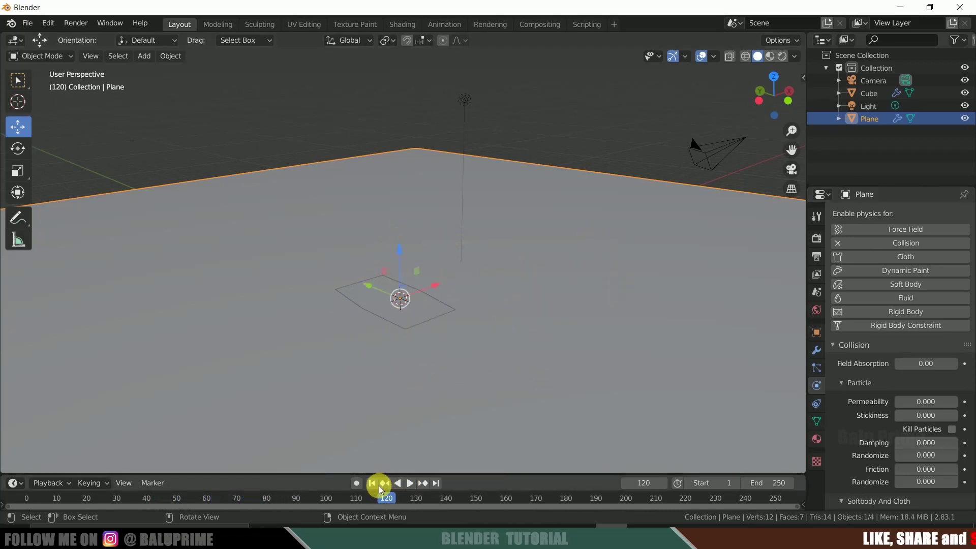
pyautogui.click(397, 483)
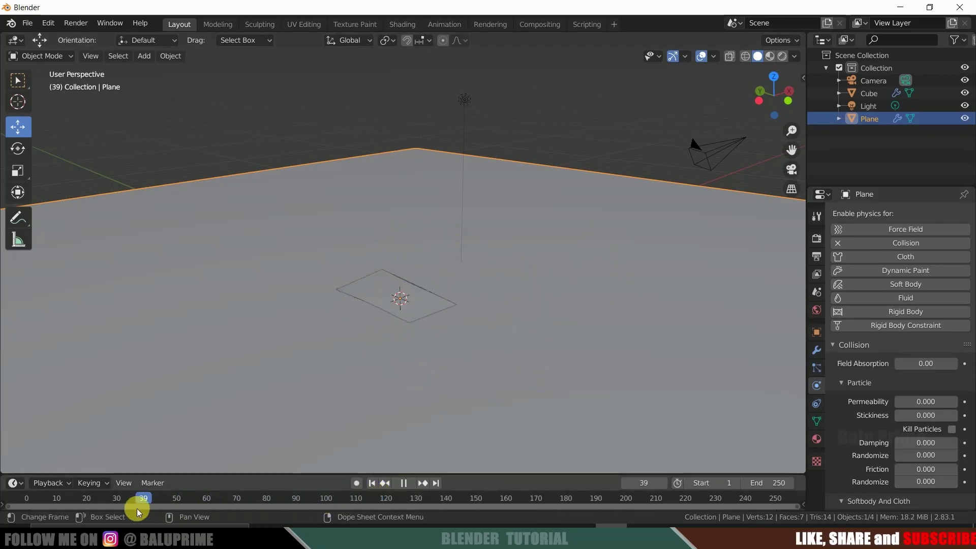
pyautogui.moveTo(80, 502)
pyautogui.mouseDown()
pyautogui.moveTo(105, 501)
pyautogui.moveTo(62, 504)
pyautogui.mouseUp()
pyautogui.press('space')
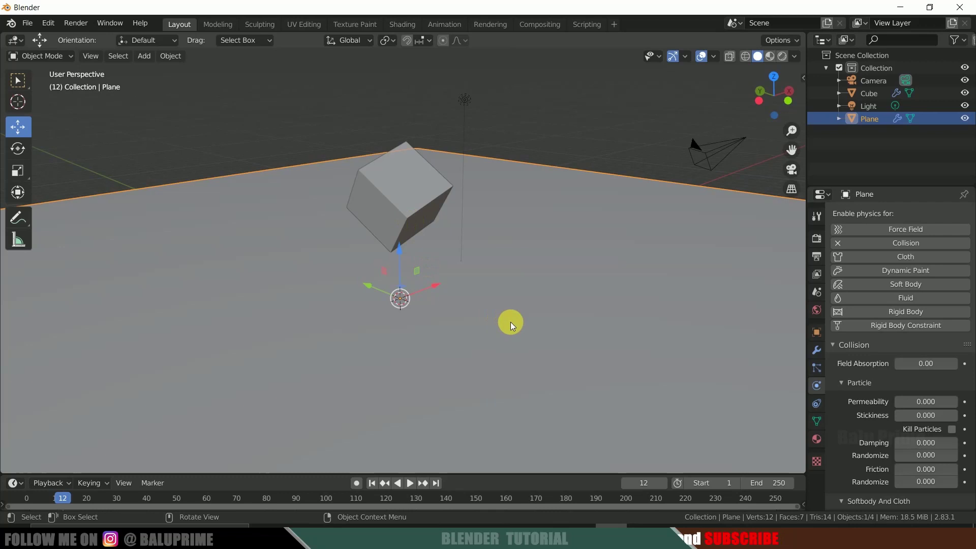
pyautogui.moveTo(510, 322)
pyautogui.mouseDown(button='middle')
pyautogui.moveTo(529, 313)
pyautogui.moveTo(516, 307)
pyautogui.mouseUp(button='middle')
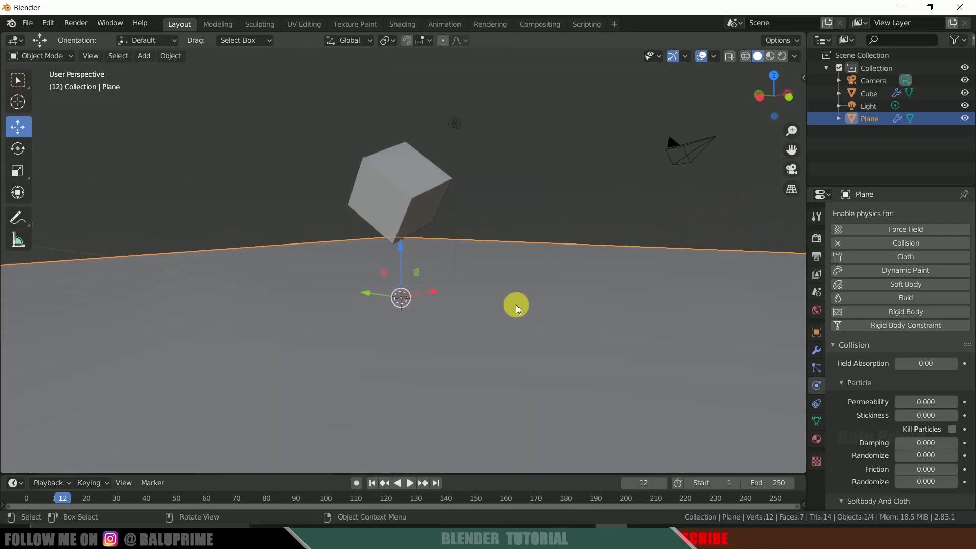
# Step: Subdivide the cube's whole mesh three times in Edit Mode, reaching 386 vertices and 384 faces
pyautogui.click(393, 181)
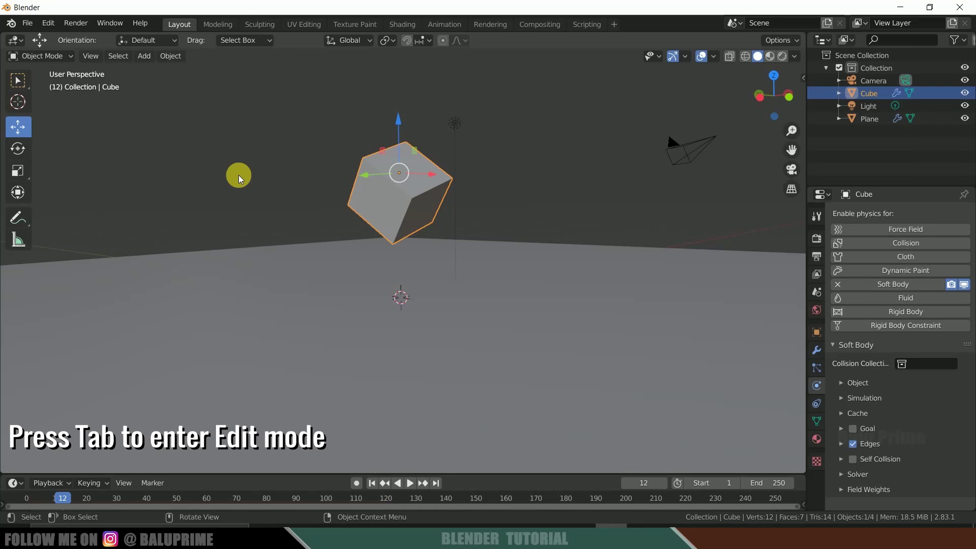
pyautogui.press('Tab')
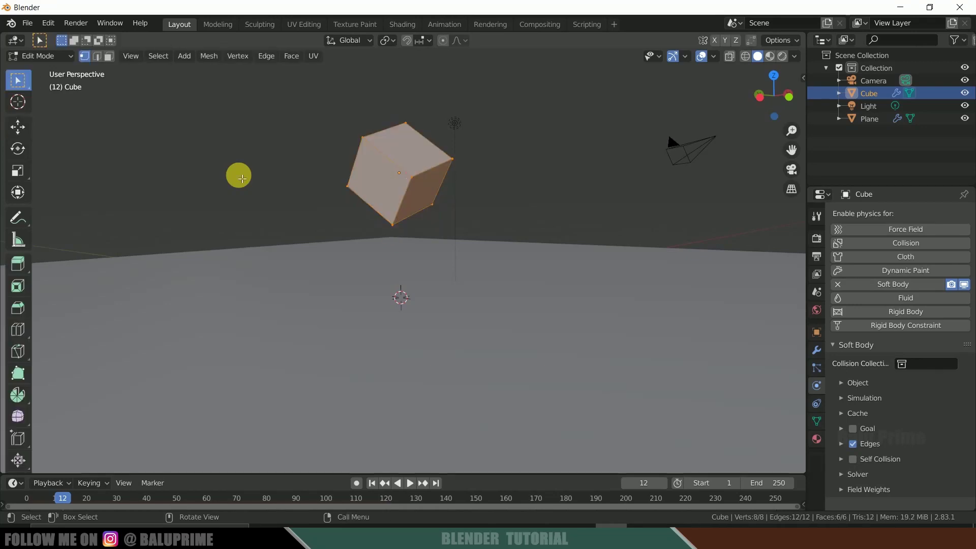
pyautogui.press('a')
pyautogui.rightClick(407, 154)
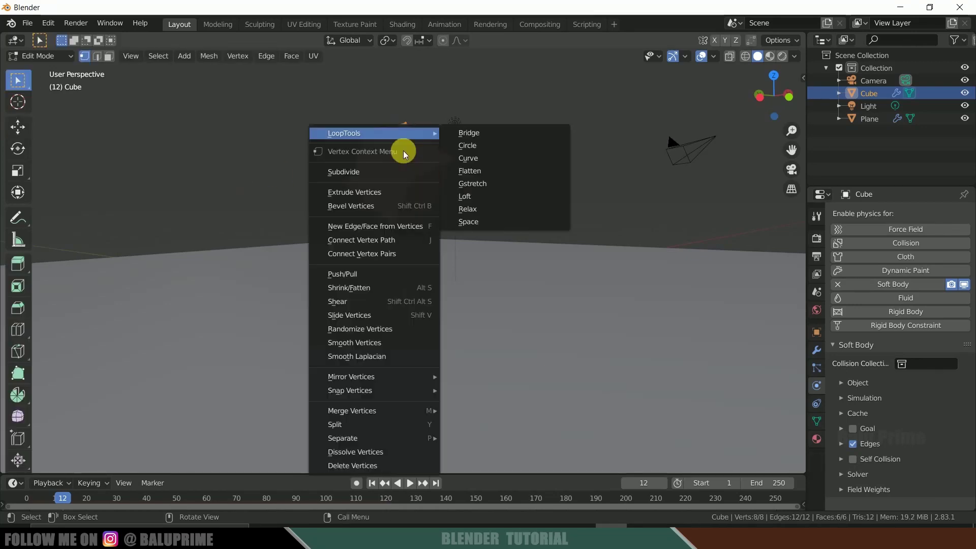
pyautogui.click(378, 168)
pyautogui.rightClick(392, 149)
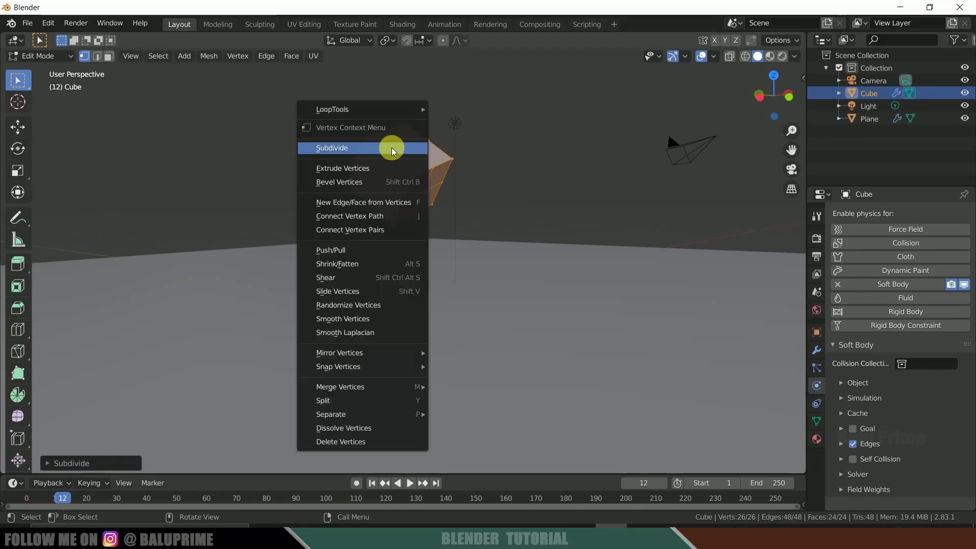
pyautogui.click(392, 149)
pyautogui.rightClick(391, 148)
pyautogui.click(392, 148)
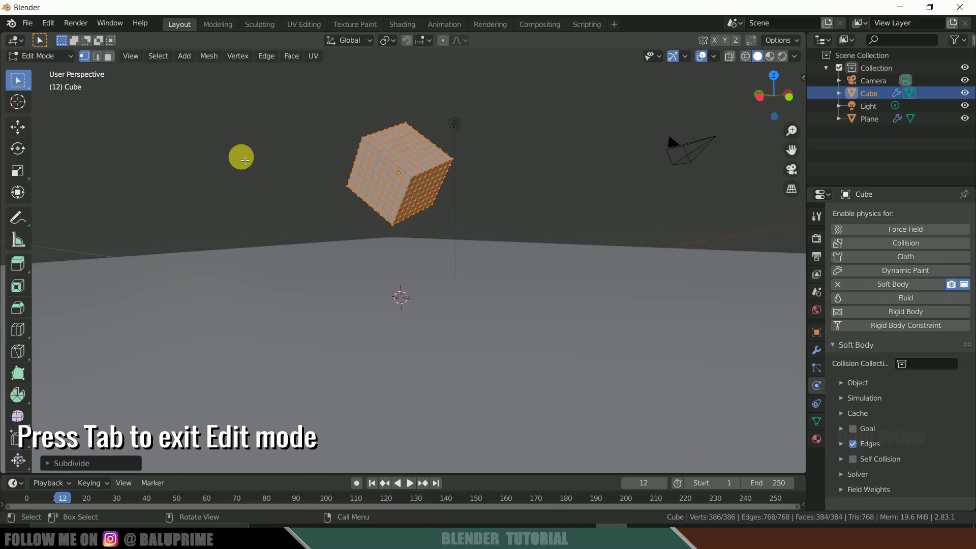
pyautogui.press('Tab')
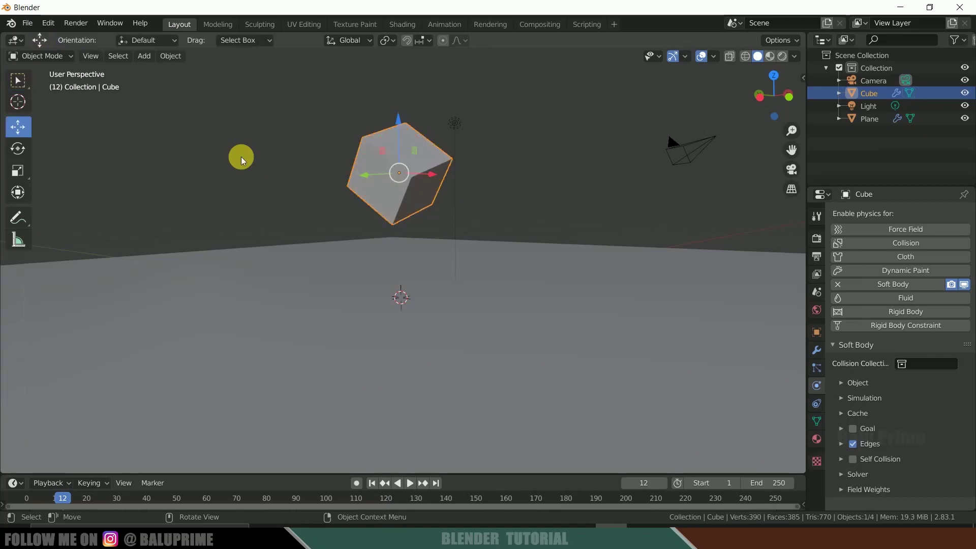
pyautogui.click(410, 482)
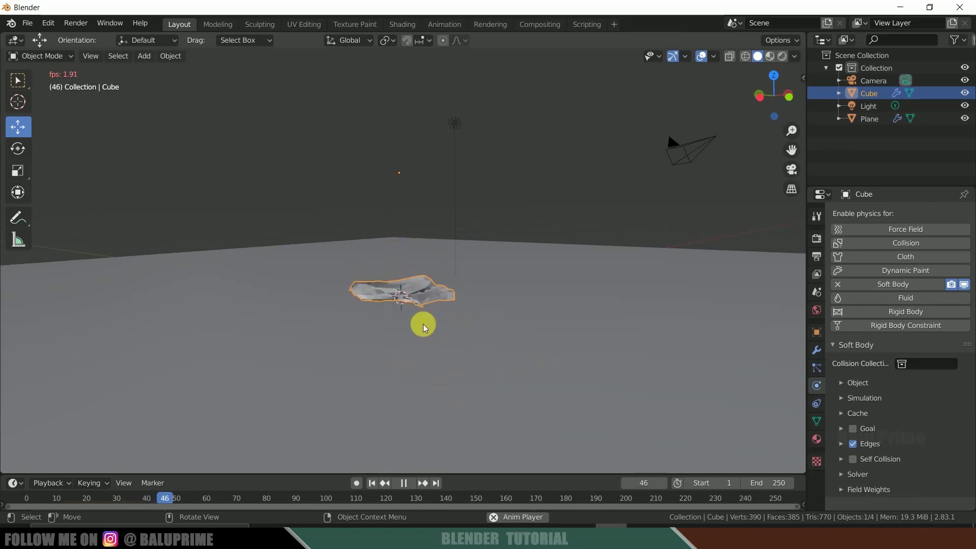
pyautogui.click(404, 483)
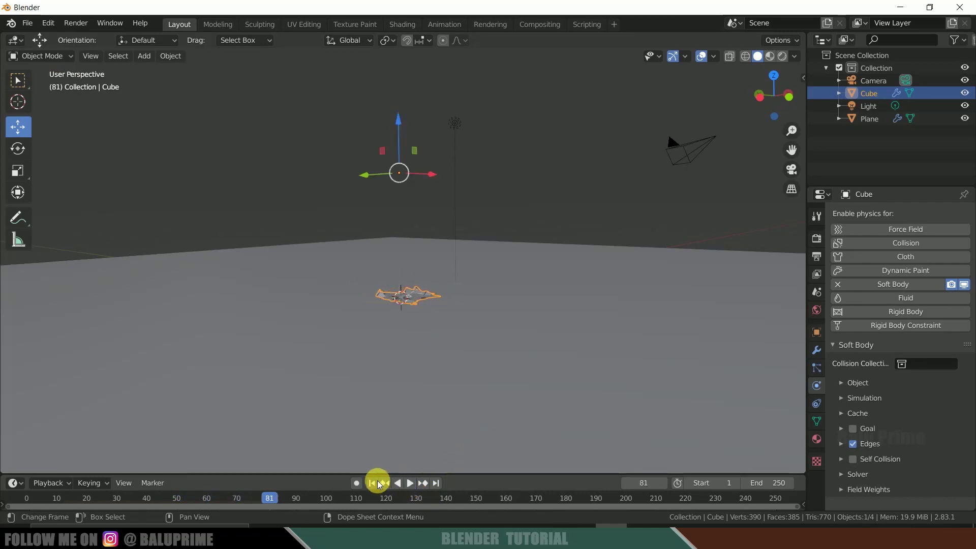
pyautogui.click(375, 483)
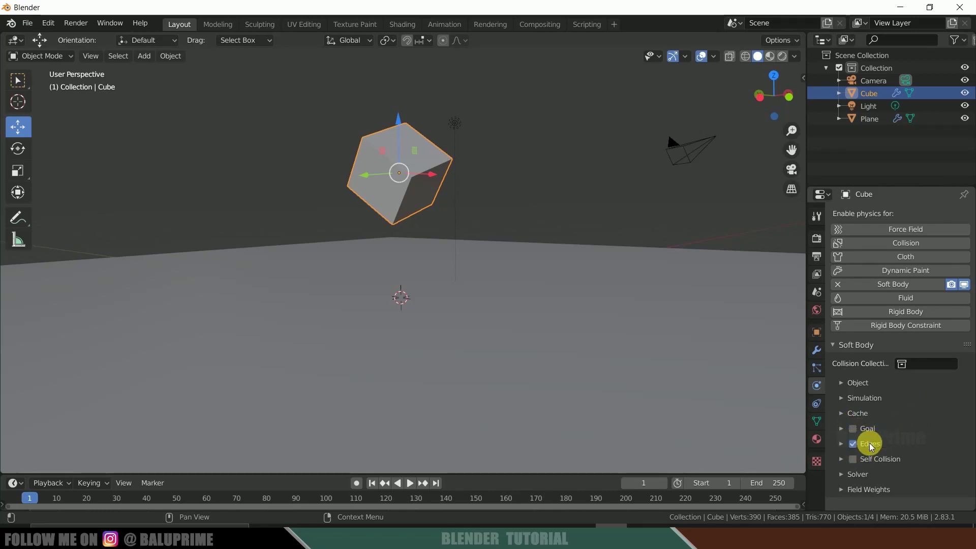
# Step: In the soft-body Edges settings, set Pull to 0.7 and Damp to 0
pyautogui.click(841, 444)
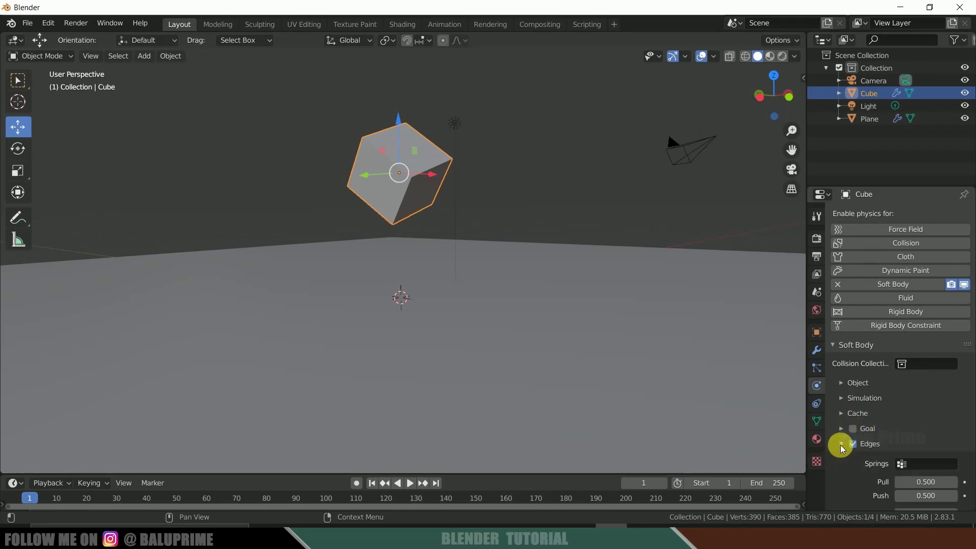
pyautogui.scroll(-5, 843, 450)
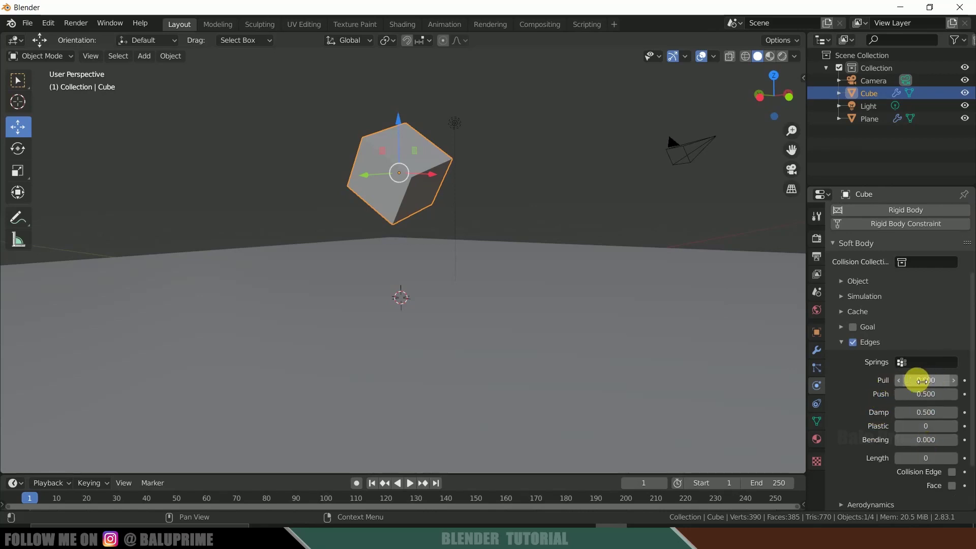
pyautogui.click(935, 382)
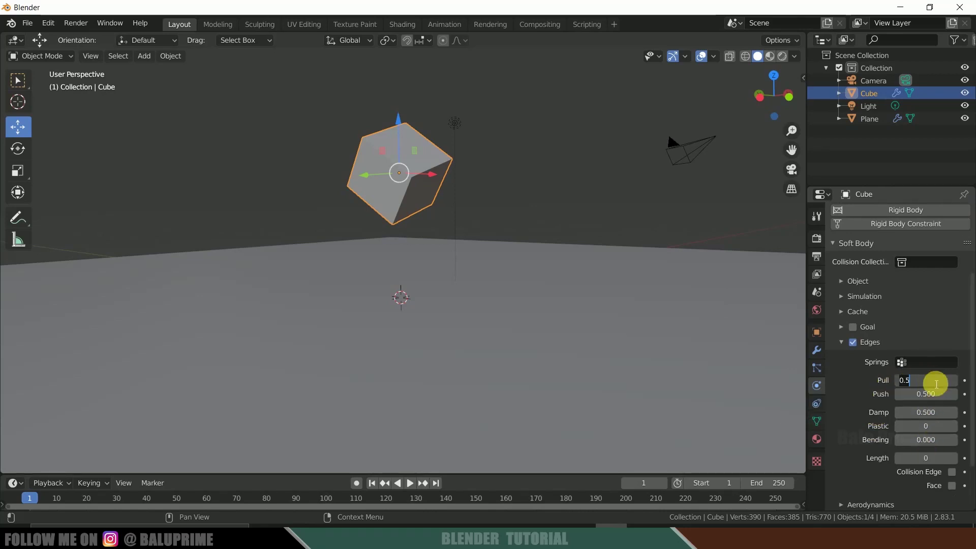
pyautogui.write('0.7')
pyautogui.press('Return')
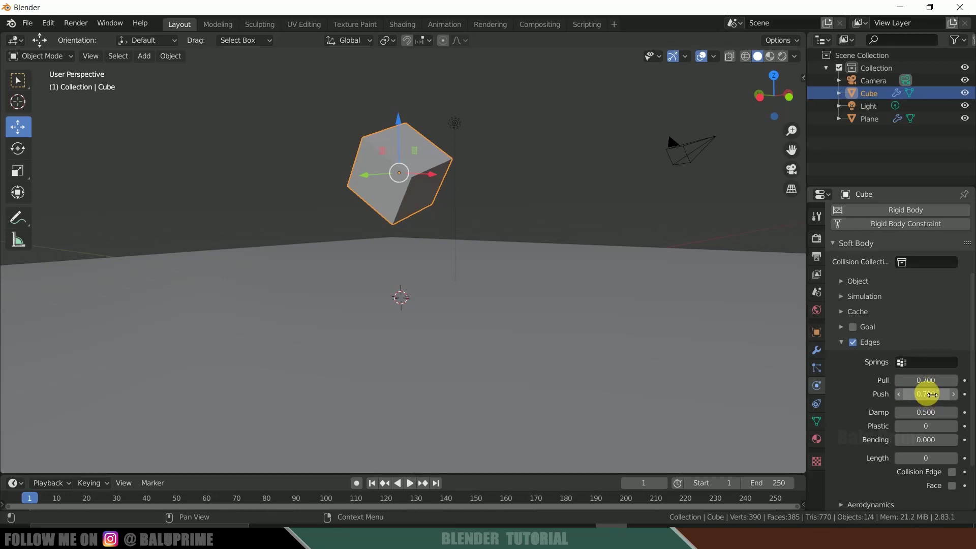
pyautogui.click(924, 414)
pyautogui.write('0')
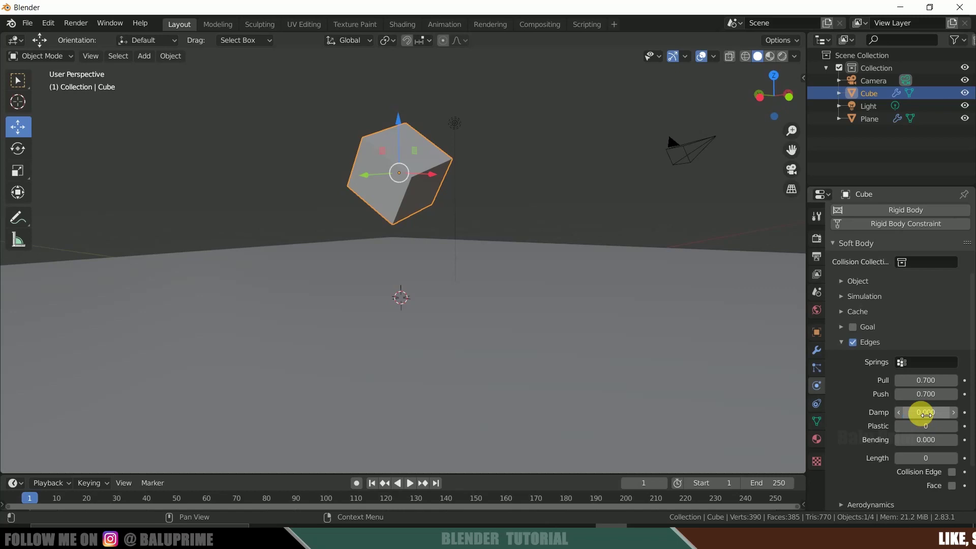
pyautogui.press('Return')
# Step: Set the edge Bending to 7 and turn on Stiffness
pyautogui.click(924, 439)
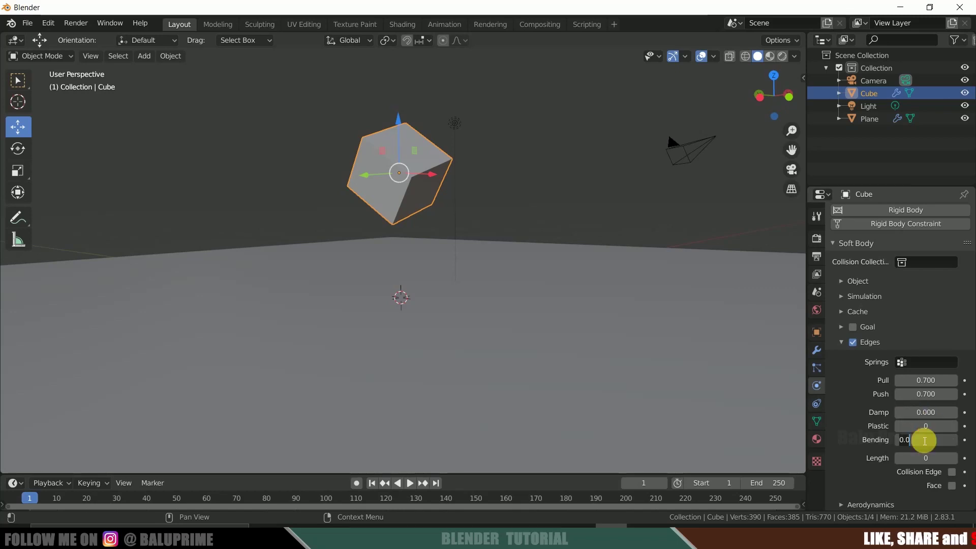
pyautogui.write('9')
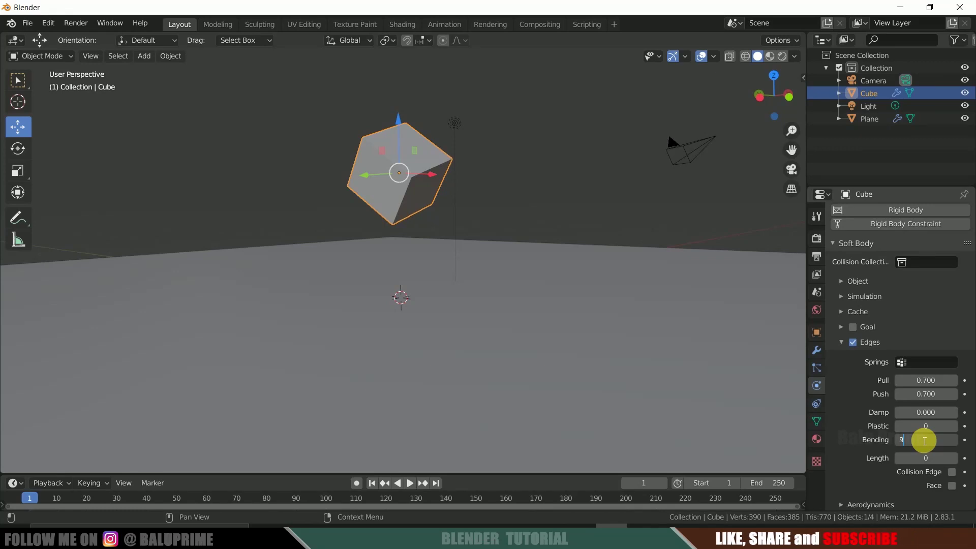
pyautogui.write('\\7')
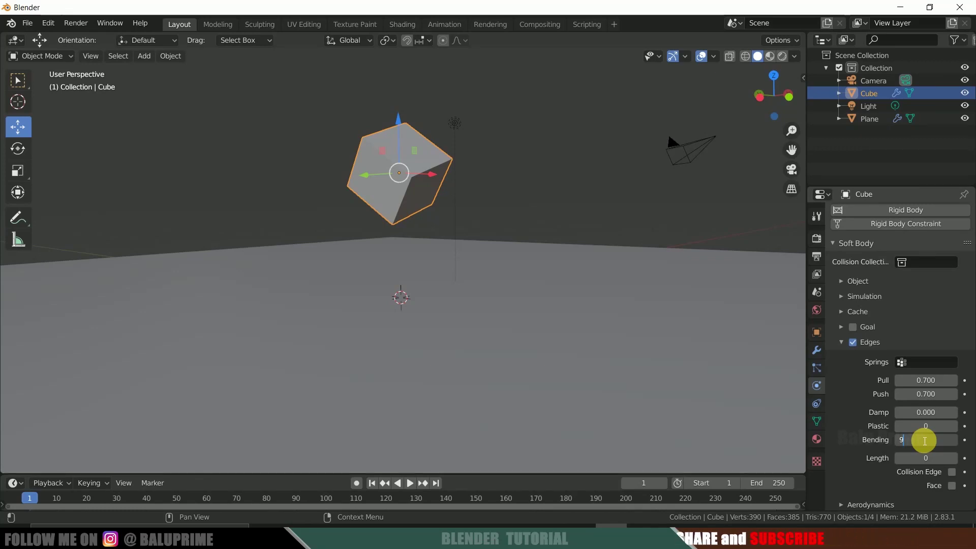
pyautogui.write('7')
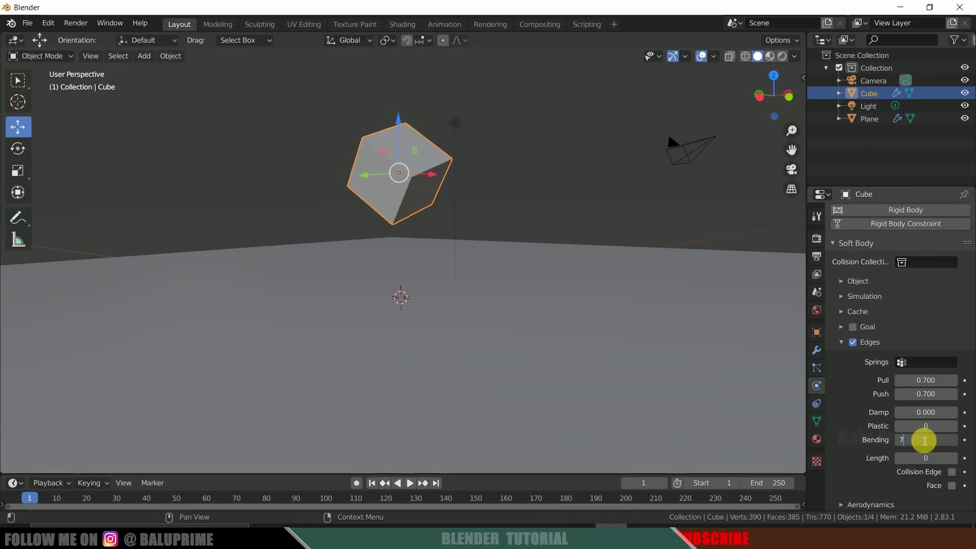
pyautogui.press('Return')
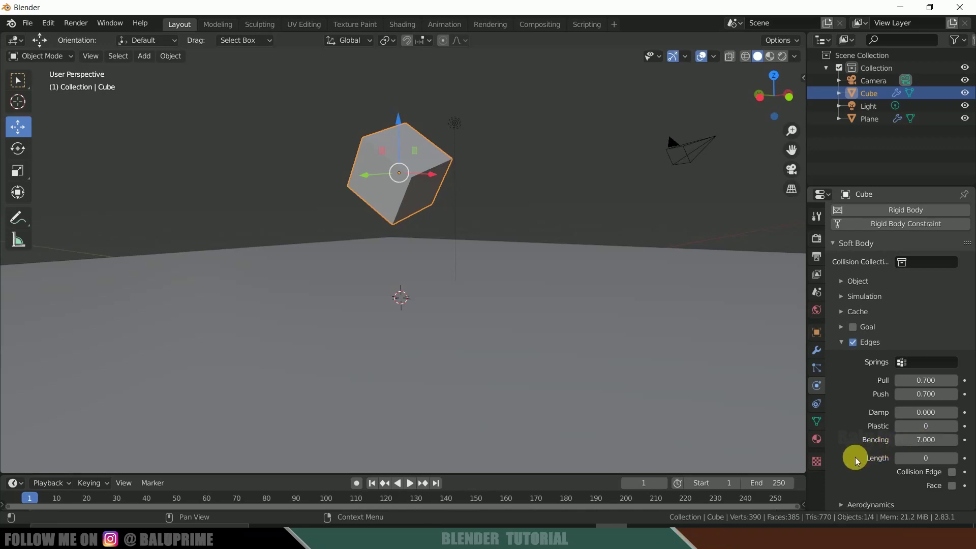
pyautogui.scroll(-3, 858, 458)
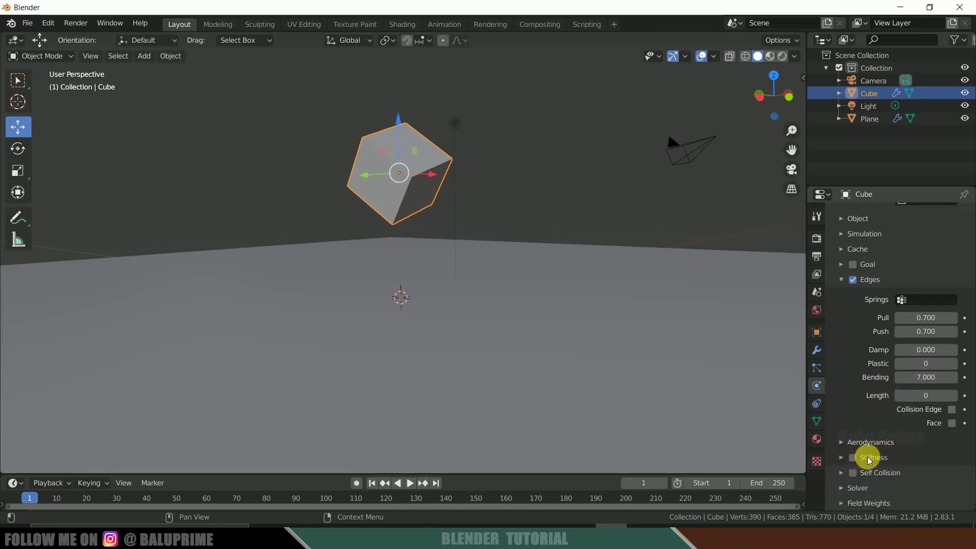
pyautogui.click(856, 458)
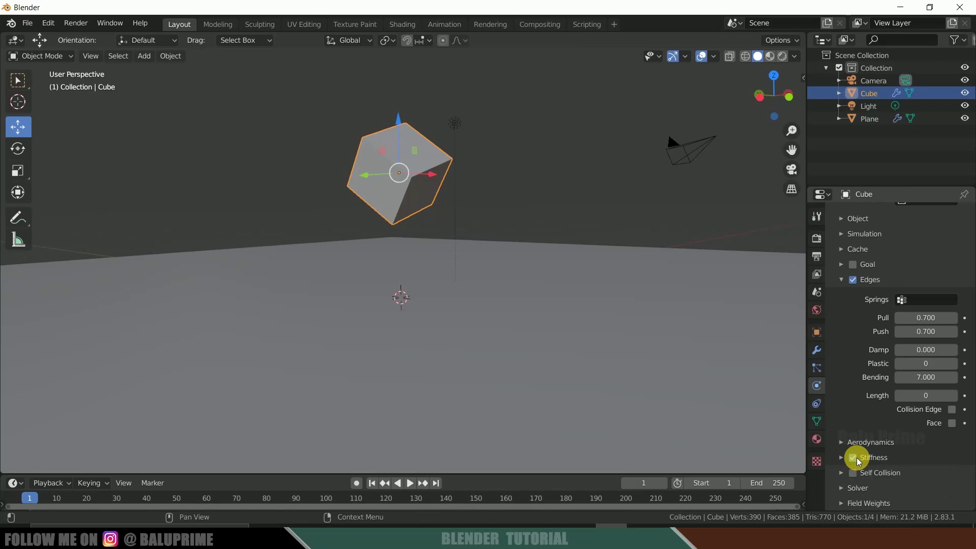
pyautogui.moveTo(492, 333)
pyautogui.mouseDown(button='middle')
pyautogui.moveTo(499, 324)
pyautogui.moveTo(504, 337)
pyautogui.mouseUp(button='middle')
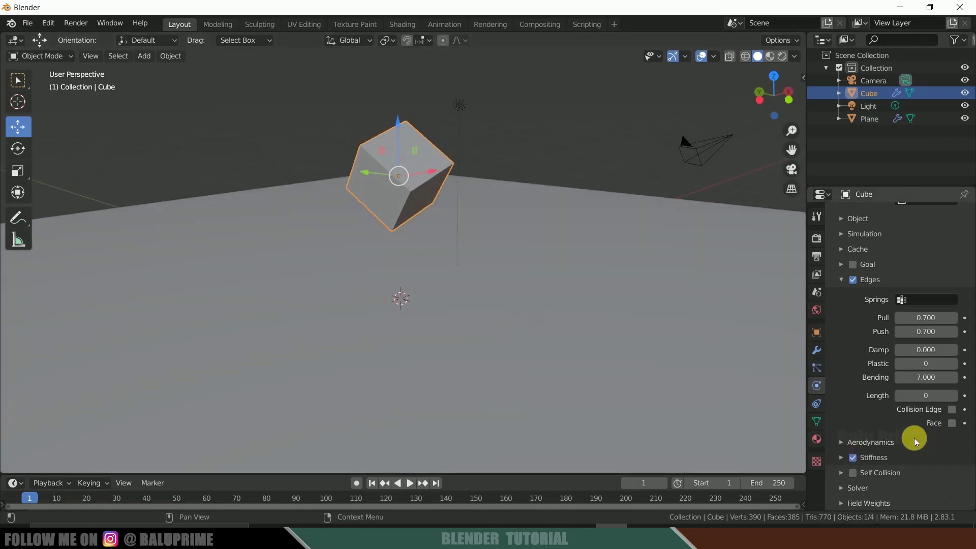
# Step: Bake all dynamics for the 250-frame soft-body cache and play back the cube landing on the plane
pyautogui.scroll(2, 886, 428)
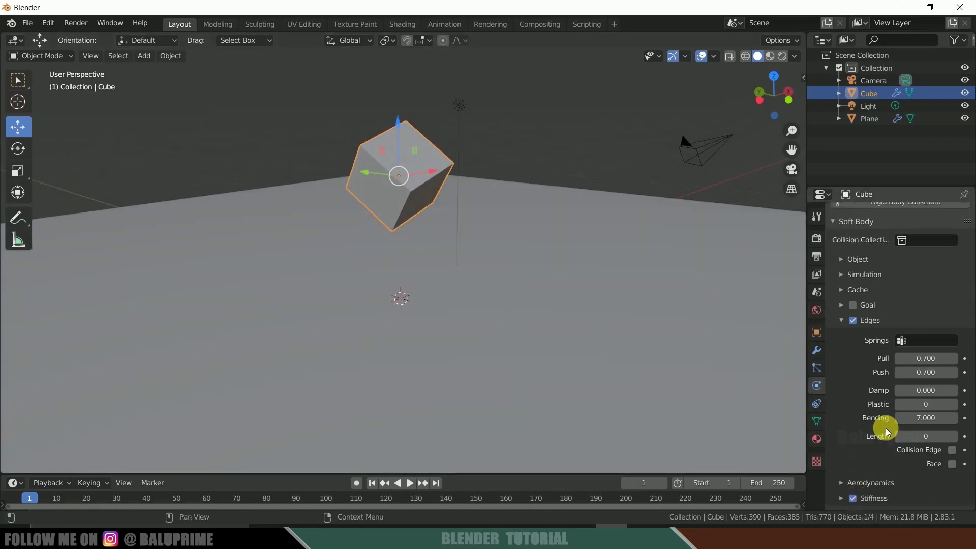
pyautogui.click(842, 290)
pyautogui.scroll(-3, 845, 381)
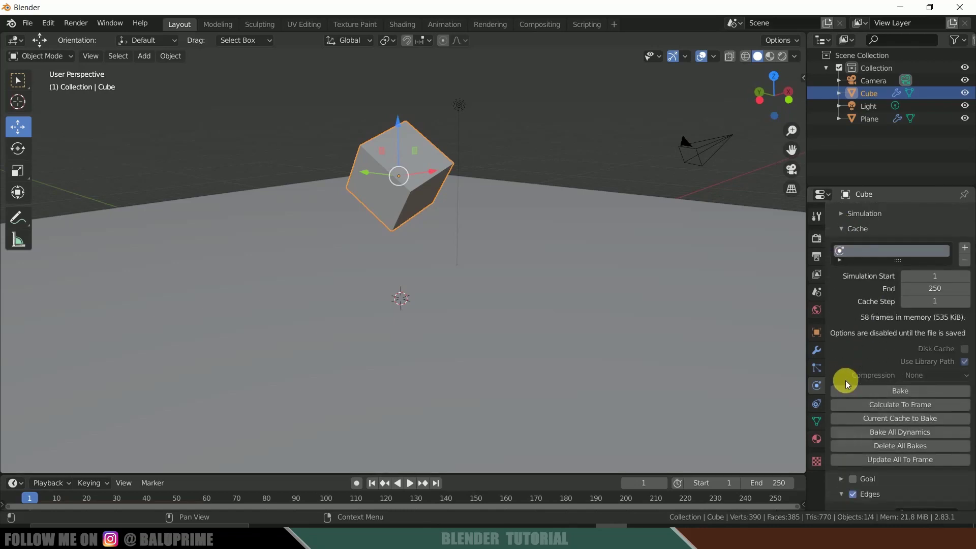
pyautogui.click(892, 432)
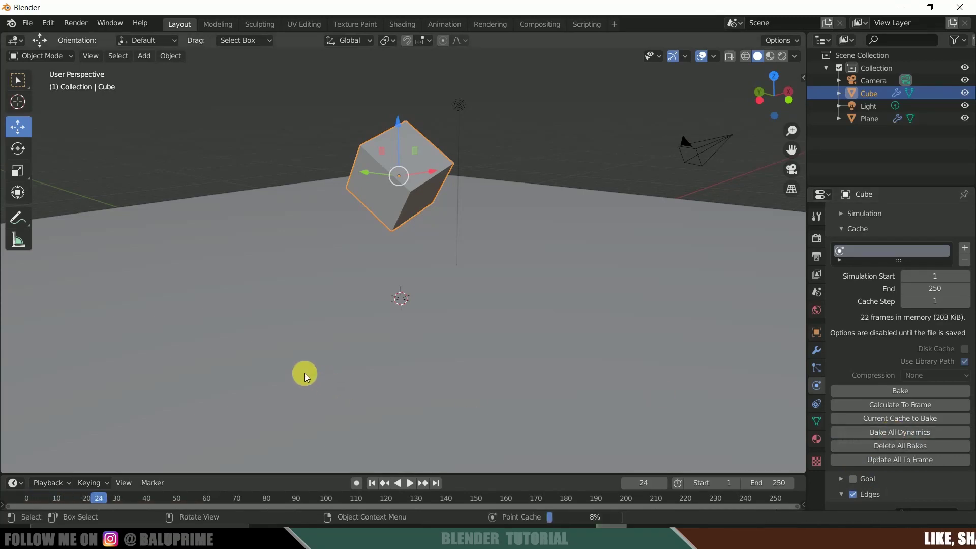
pyautogui.click(410, 483)
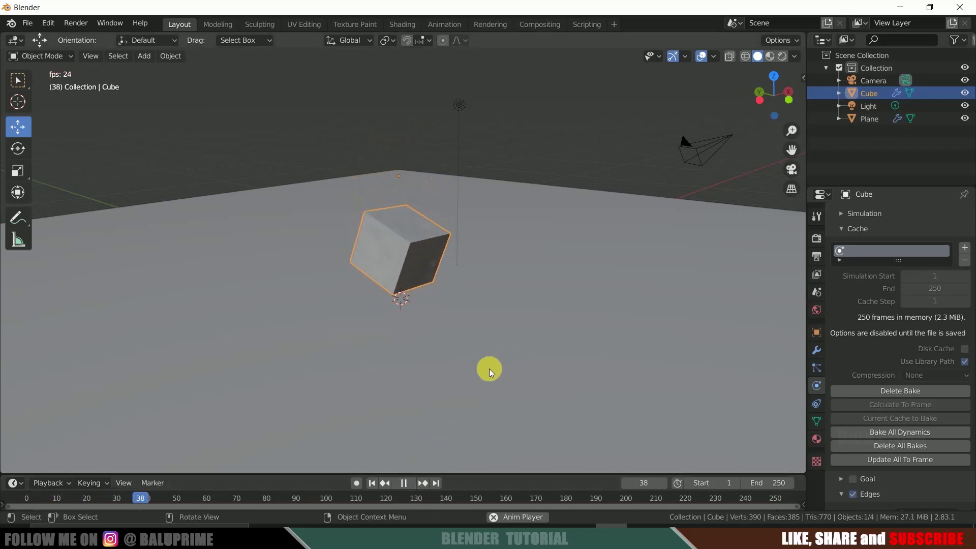
pyautogui.moveTo(489, 368)
pyautogui.mouseDown(button='middle')
pyautogui.moveTo(499, 370)
pyautogui.moveTo(495, 356)
pyautogui.moveTo(474, 374)
pyautogui.moveTo(490, 377)
pyautogui.mouseUp(button='middle')
pyautogui.press('Escape')
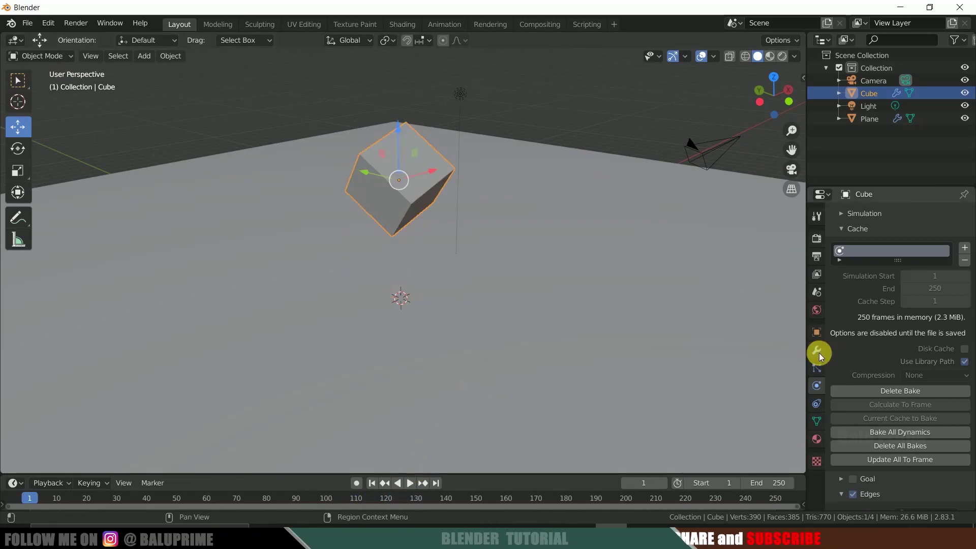
# Step: Add a Subdivision Surface modifier after the cube's Soft Body, with viewport level 1 and render 2
pyautogui.click(816, 350)
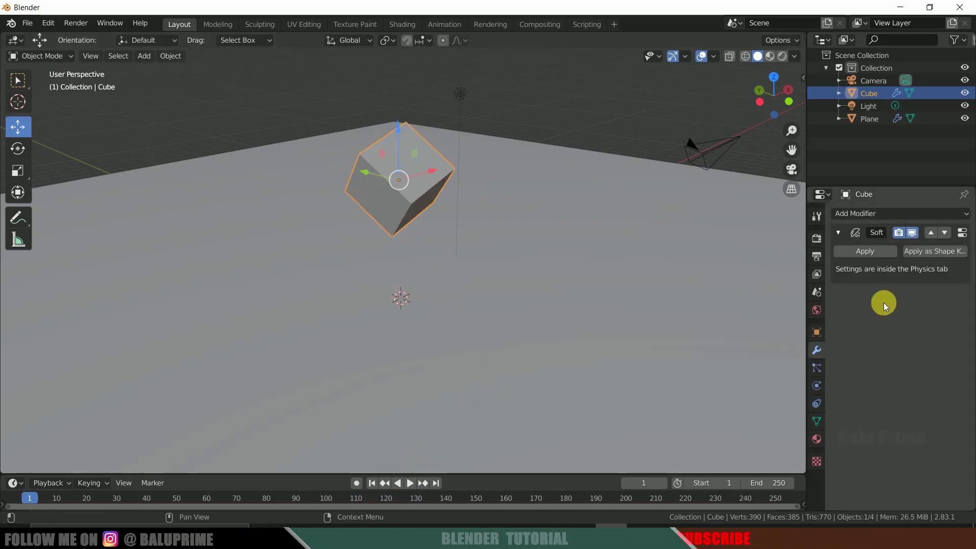
pyautogui.click(867, 214)
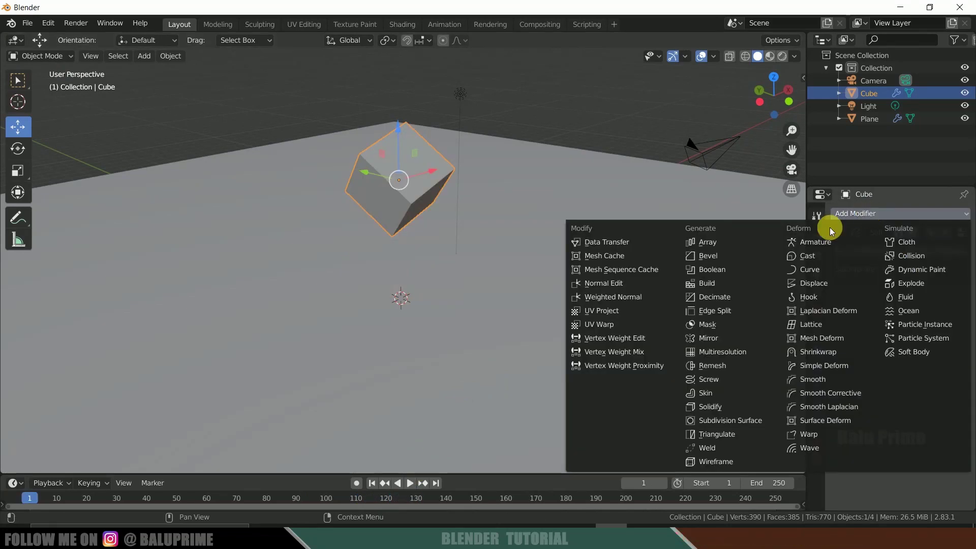
pyautogui.click(720, 421)
pyautogui.moveTo(597, 322); pyautogui.dragTo(520, 236, button='middle')
# Step: Apply Shade Smooth to the rounded cube from its right-click menu
pyautogui.rightClick(388, 189)
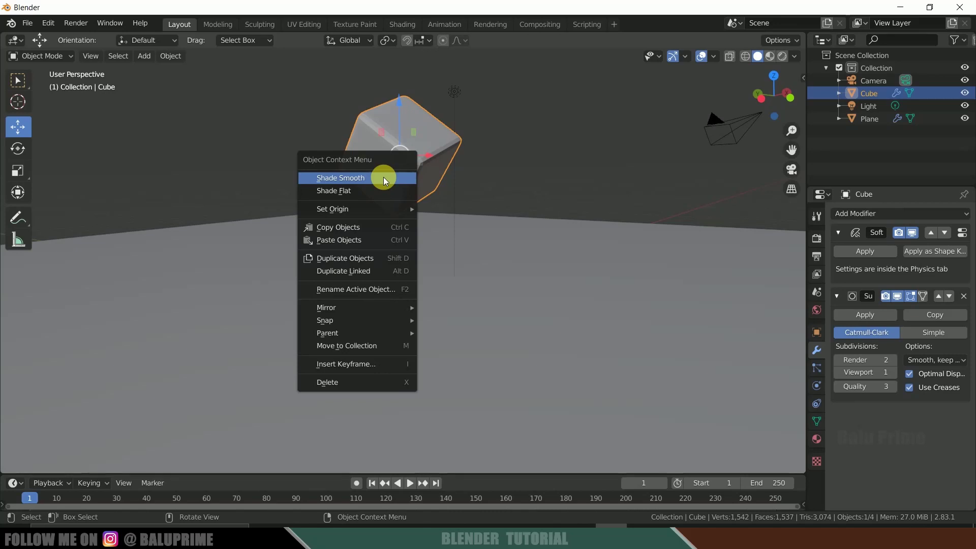
pyautogui.click(353, 178)
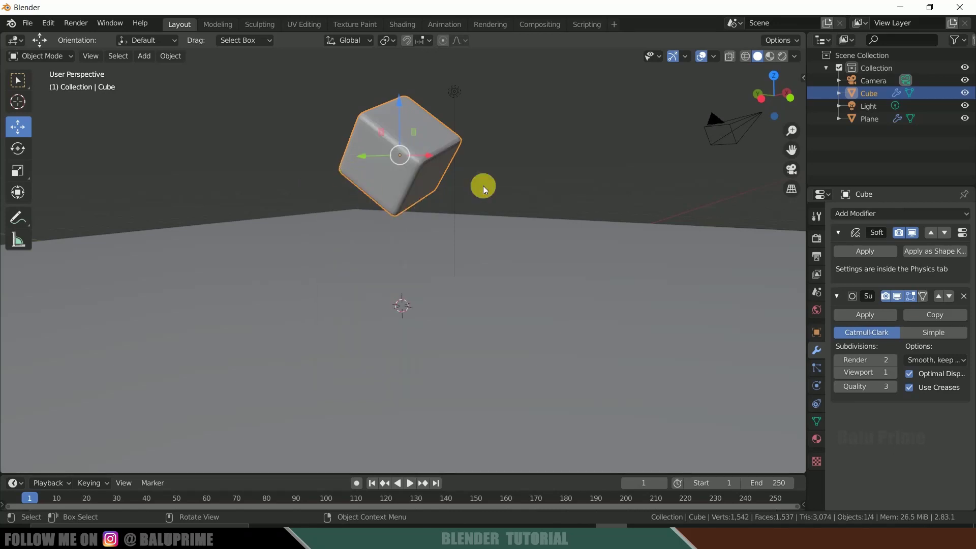
pyautogui.moveTo(555, 139); pyautogui.dragTo(290, 148, button='middle')
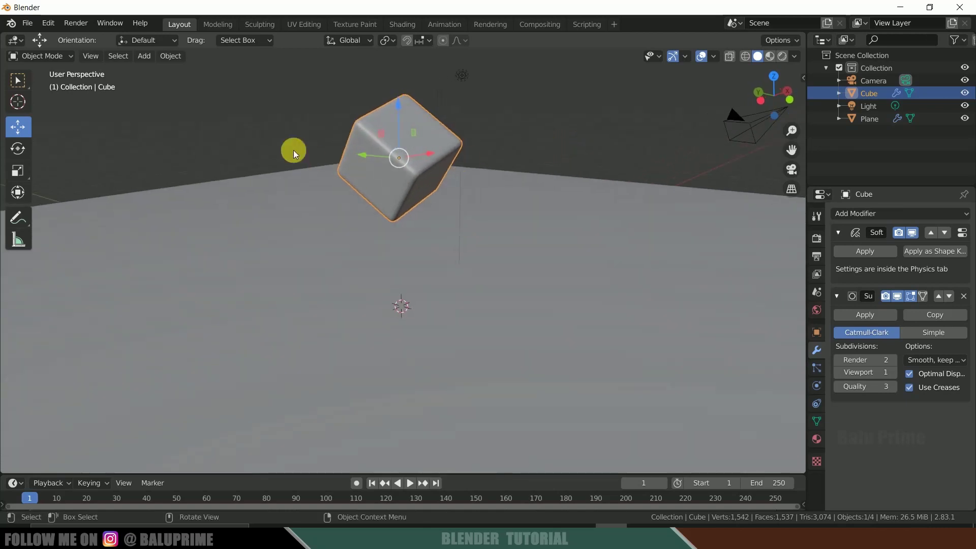
pyautogui.moveTo(540, 177); pyautogui.dragTo(571, 178, button='middle')
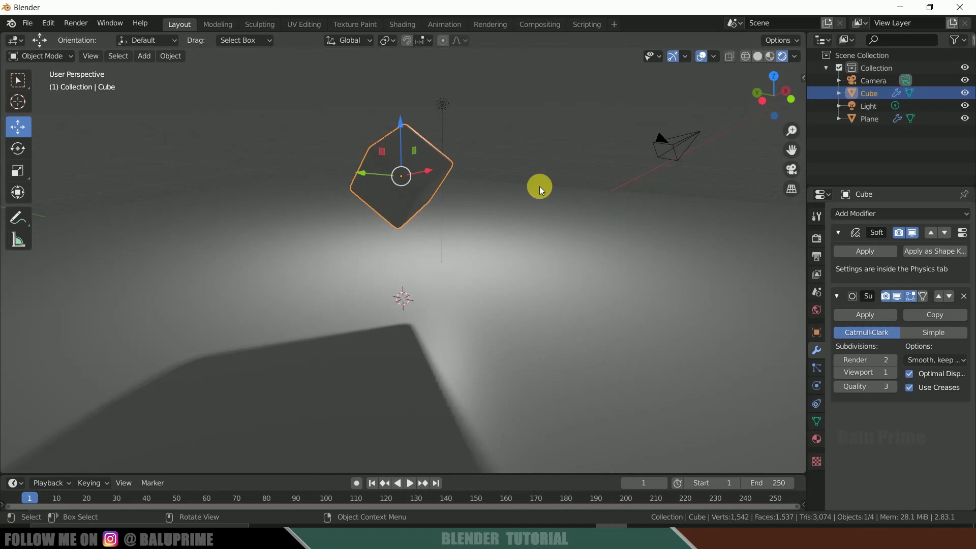
# Step: Move the light to about X 0, Y -5.8, Z 6.8, behind and above the cube
pyautogui.click(440, 101)
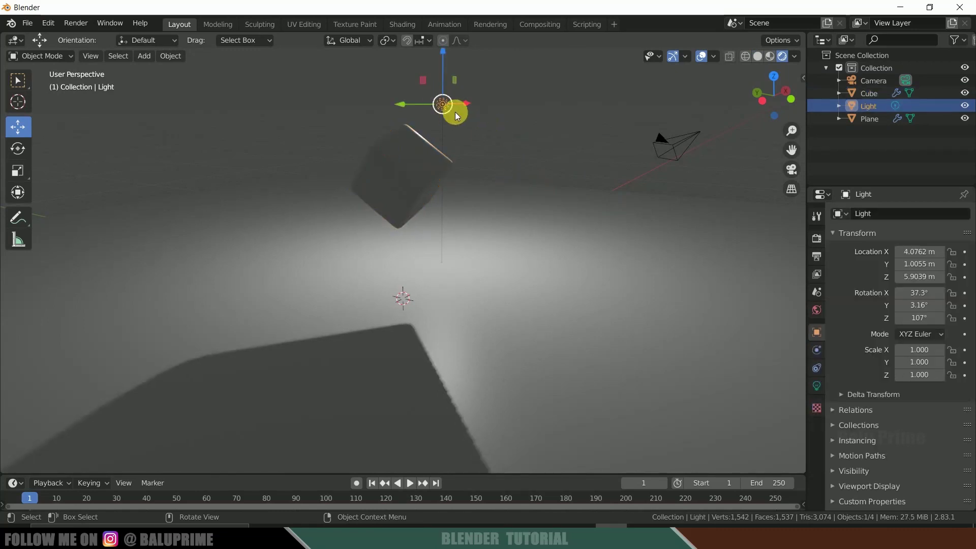
pyautogui.moveTo(455, 110); pyautogui.dragTo(516, 84, button='middle')
pyautogui.moveTo(516, 83); pyautogui.dragTo(407, 113)
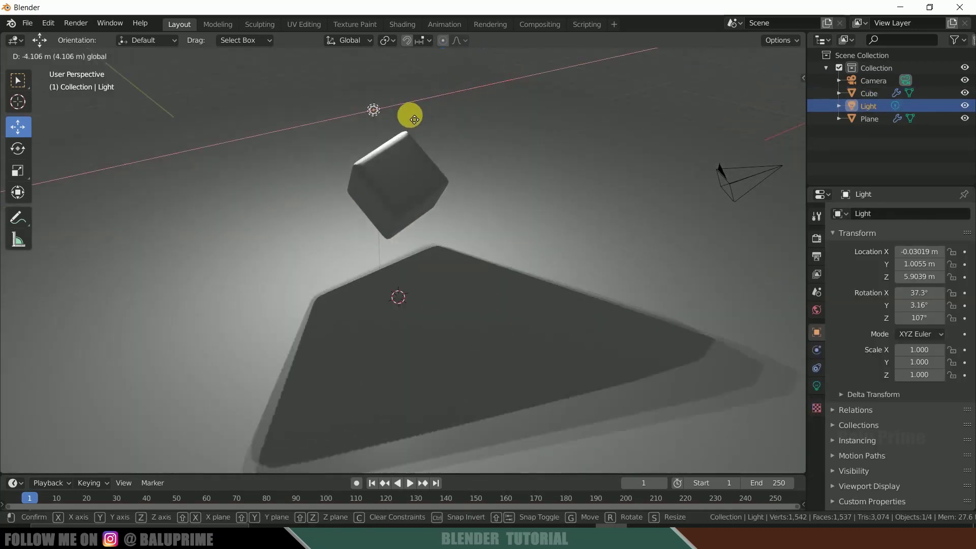
pyautogui.moveTo(374, 85); pyautogui.dragTo(512, 201)
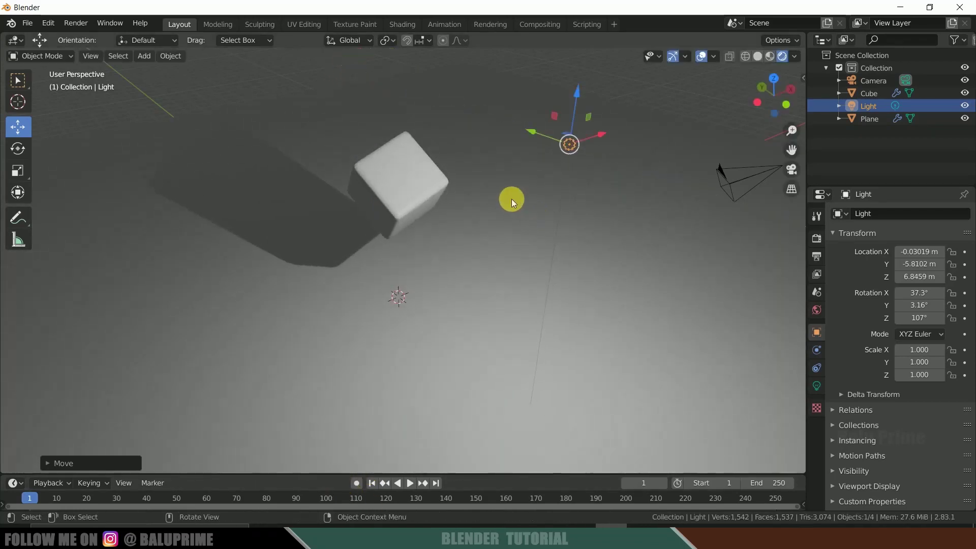
# Step: Change the light type to Sun and set its Strength to 5
pyautogui.click(815, 386)
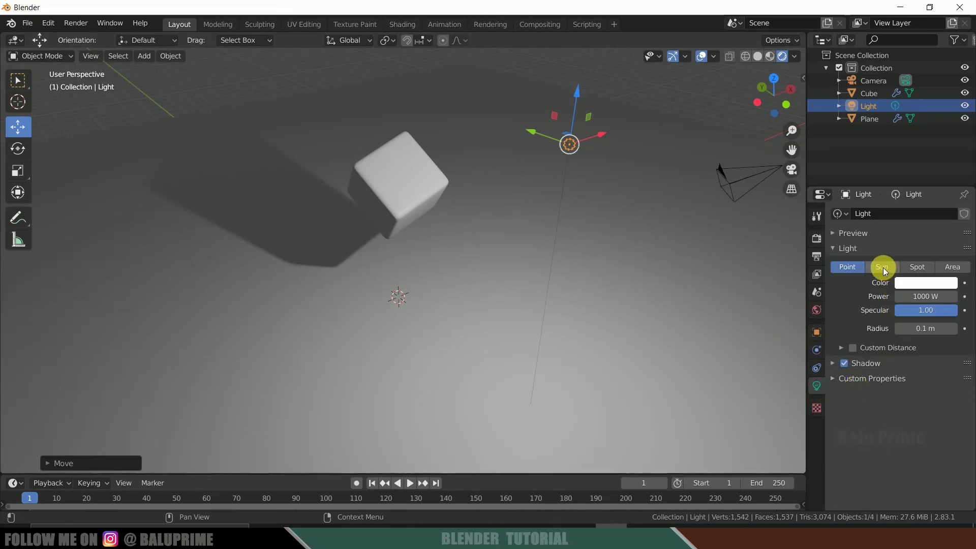
pyautogui.click(882, 267)
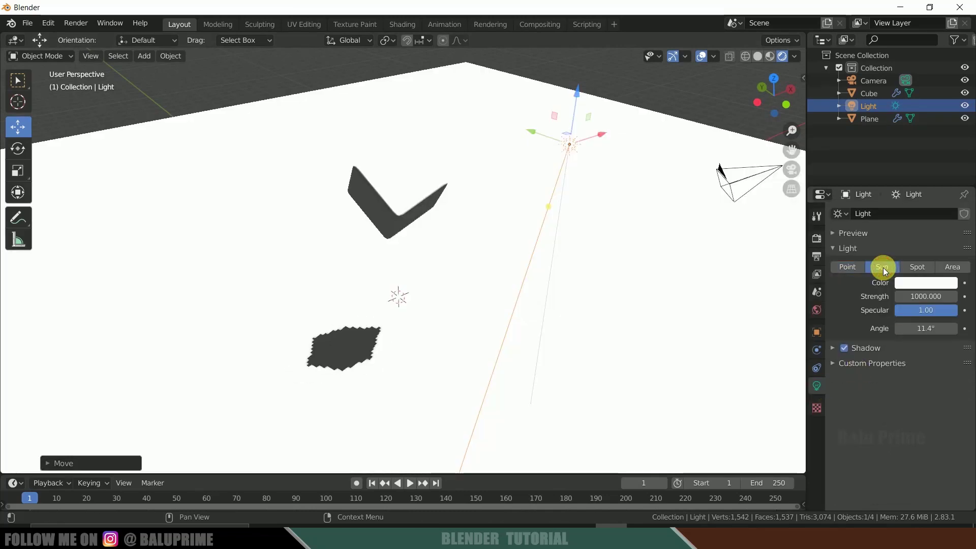
pyautogui.write('0')
pyautogui.press('Return')
pyautogui.click(924, 299)
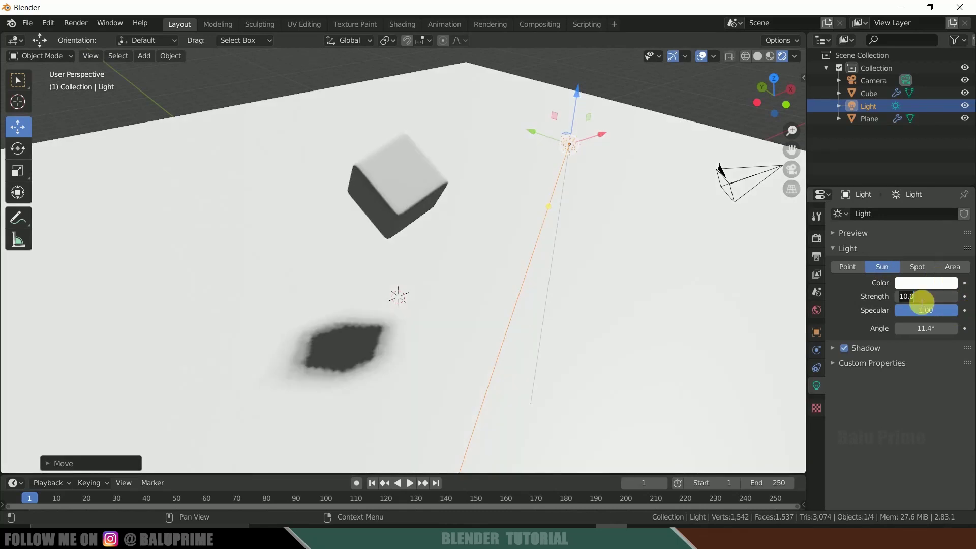
pyautogui.write('5')
pyautogui.press('Return')
pyautogui.moveTo(675, 283); pyautogui.dragTo(596, 328, button='middle')
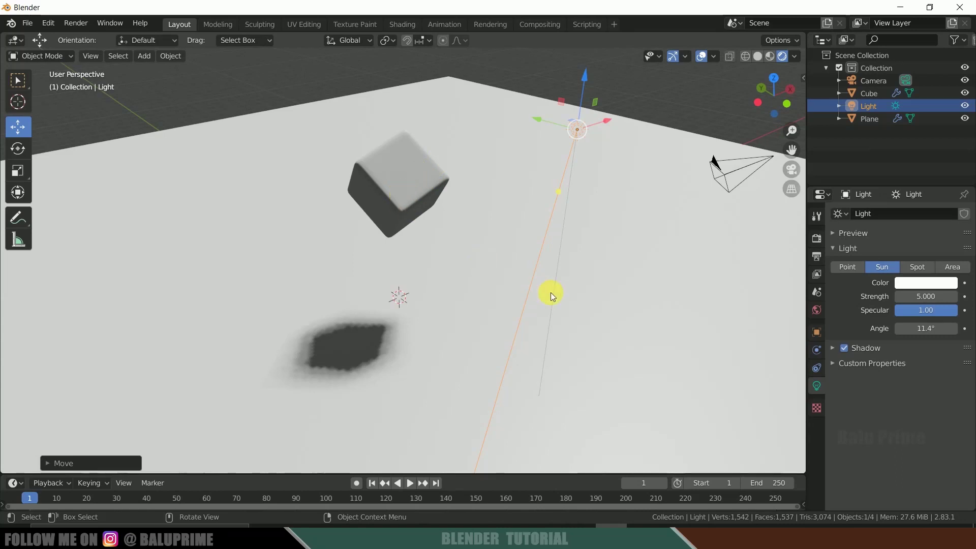
# Step: Give the cube a new material with Transmission set to 1.0
pyautogui.click(758, 56)
pyautogui.click(416, 187)
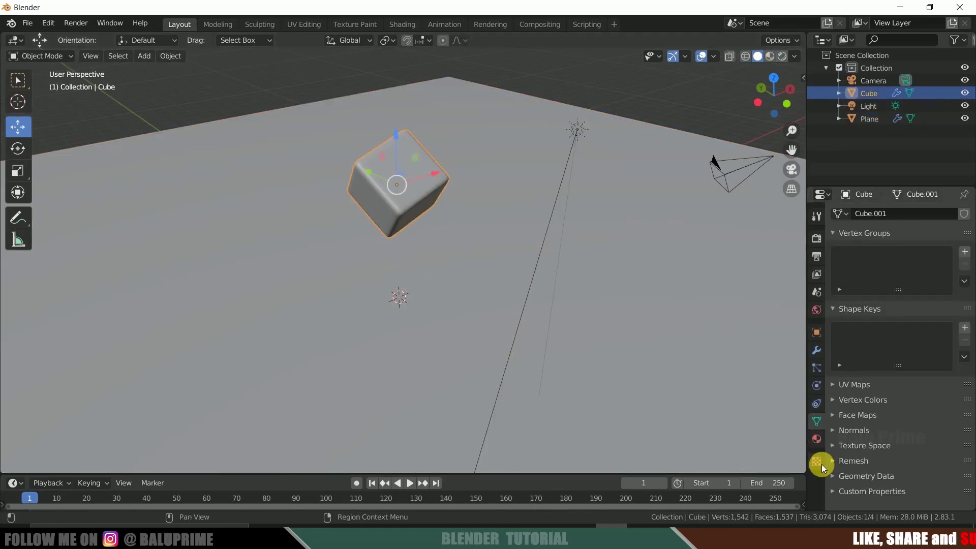
pyautogui.click(817, 440)
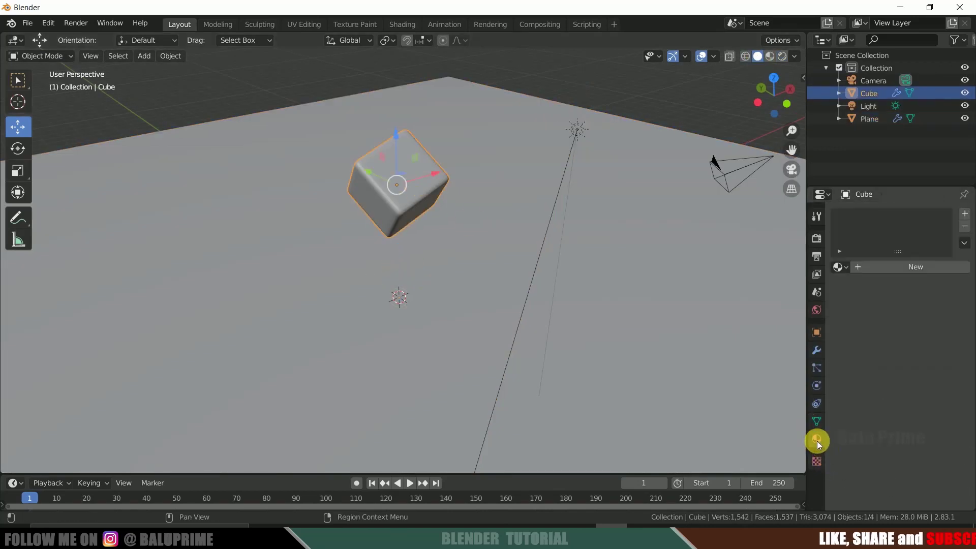
pyautogui.click(905, 270)
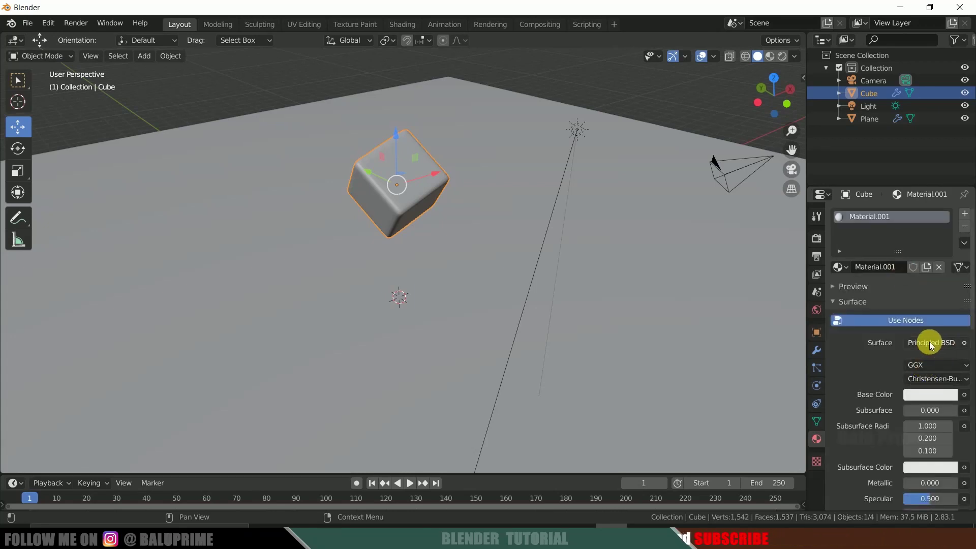
pyautogui.scroll(-6, 879, 421)
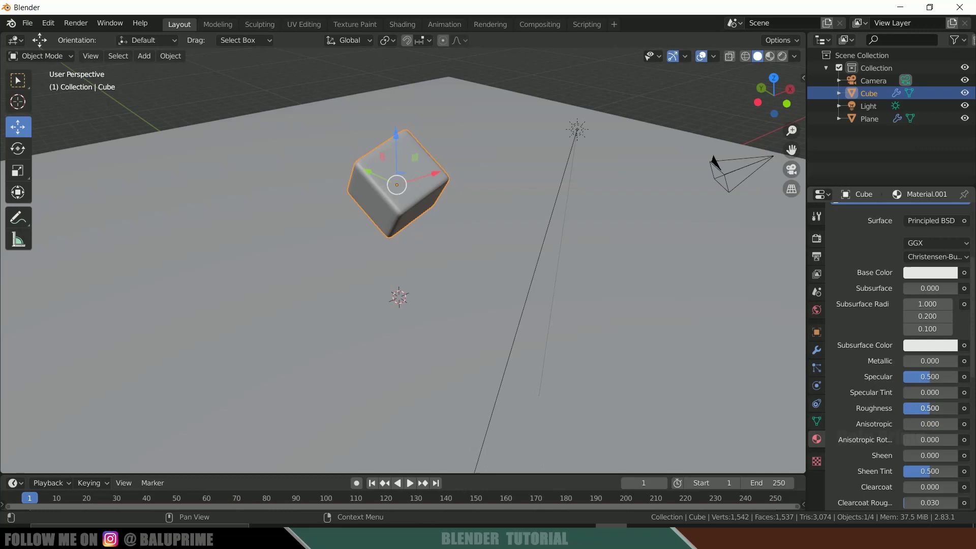
pyautogui.scroll(-10, 887, 407)
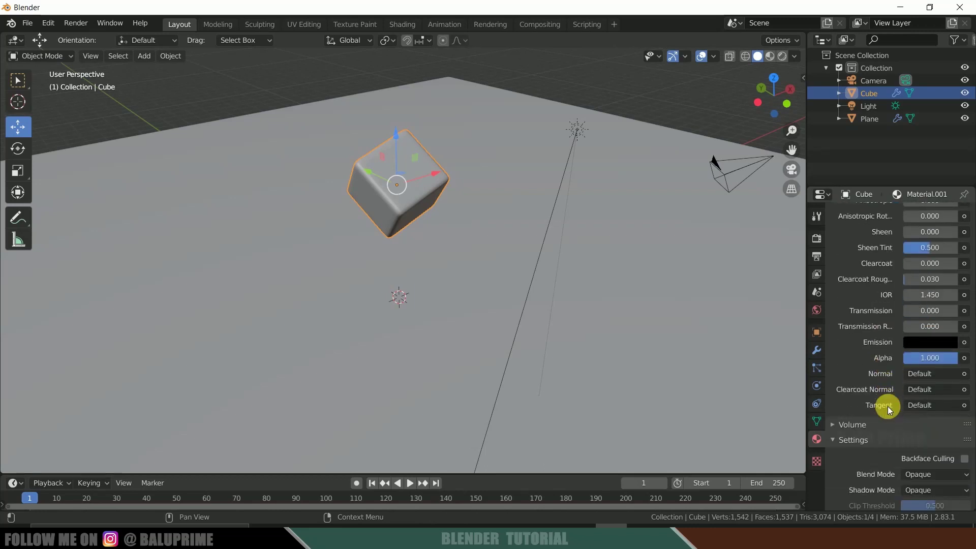
pyautogui.moveTo(907, 331); pyautogui.dragTo(957, 331)
# Step: Set the cube's Base Color to pale green and preview it in Rendered shading
pyautogui.scroll(10, 867, 340)
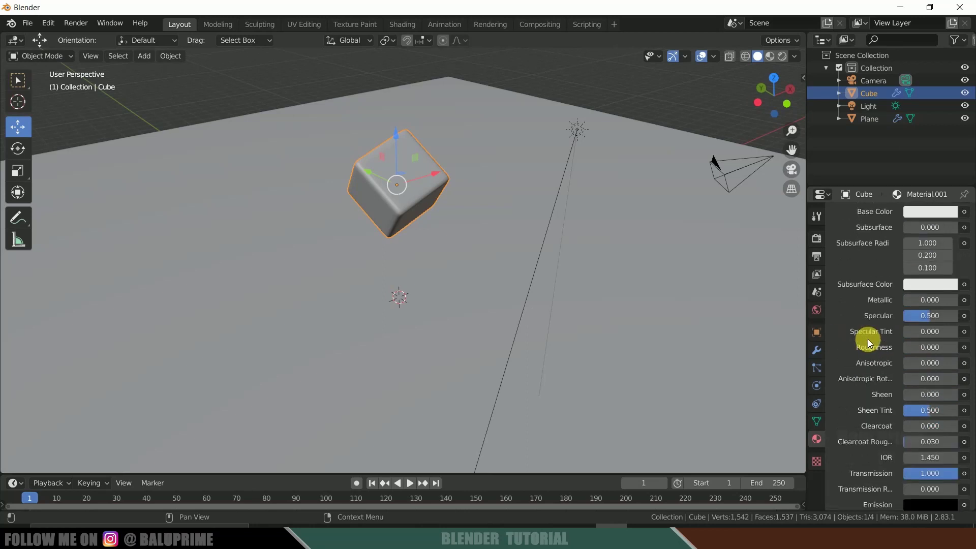
pyautogui.click(905, 316)
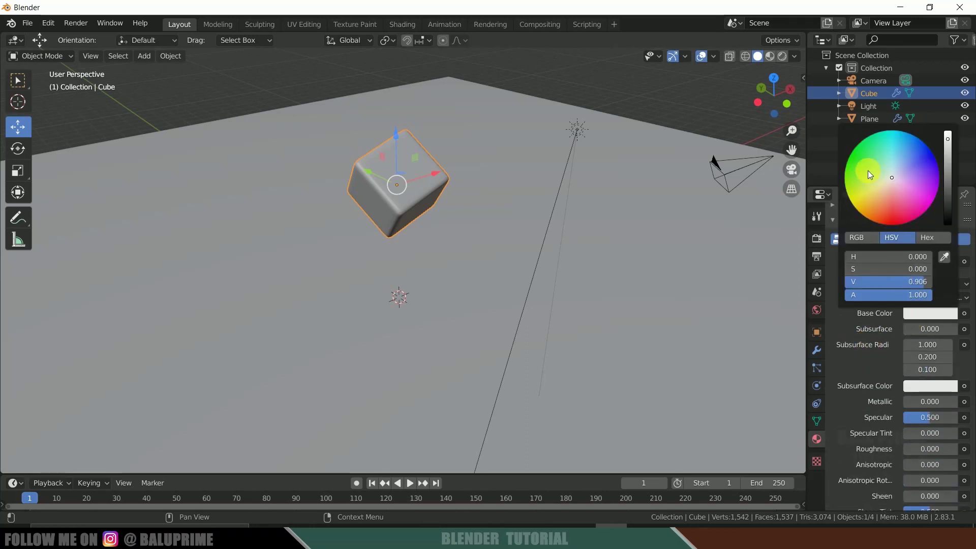
pyautogui.click(880, 165)
pyautogui.moveTo(880, 165); pyautogui.dragTo(866, 163)
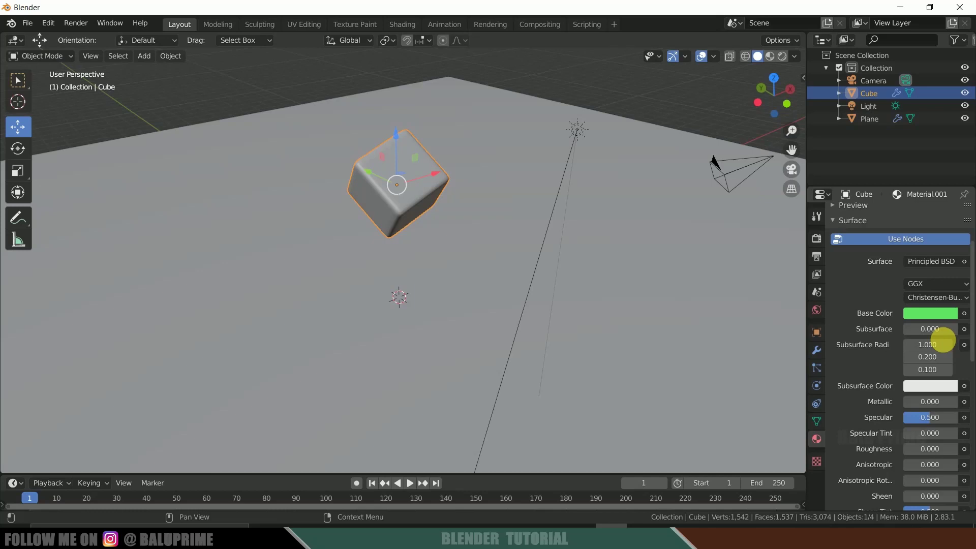
pyautogui.click(941, 314)
pyautogui.click(878, 173)
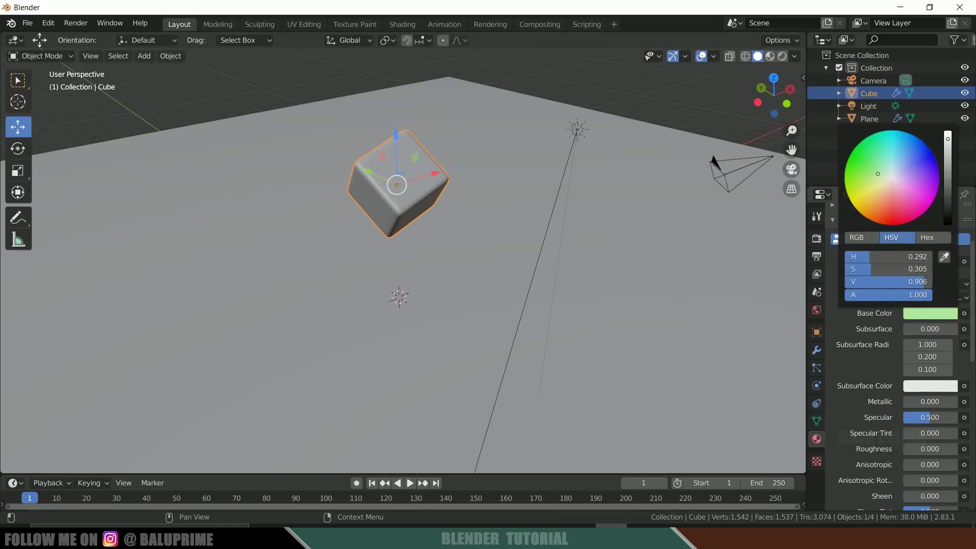
pyautogui.click(781, 55)
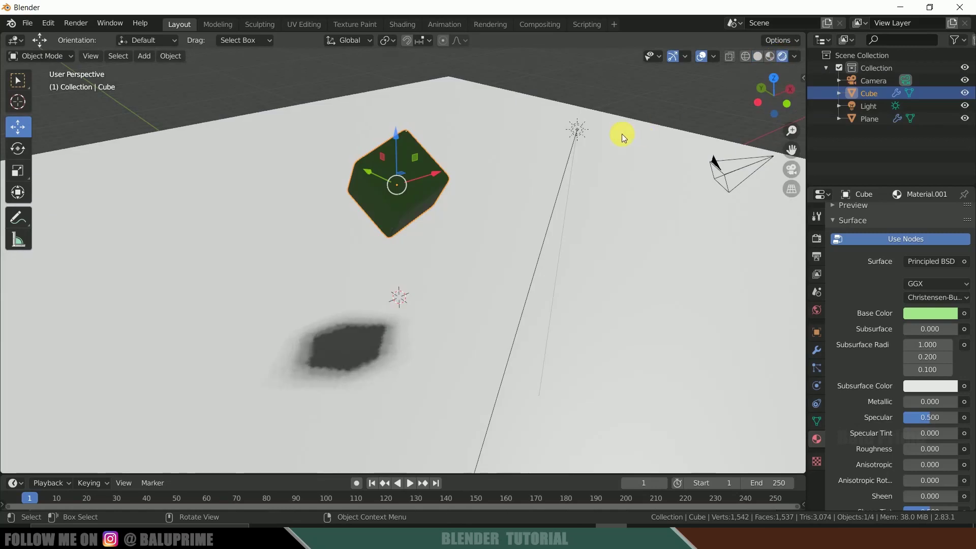
pyautogui.moveTo(526, 236)
pyautogui.mouseDown(button='middle')
pyautogui.moveTo(542, 220)
pyautogui.moveTo(508, 221)
pyautogui.moveTo(517, 212)
pyautogui.moveTo(520, 228)
pyautogui.mouseUp(button='middle')
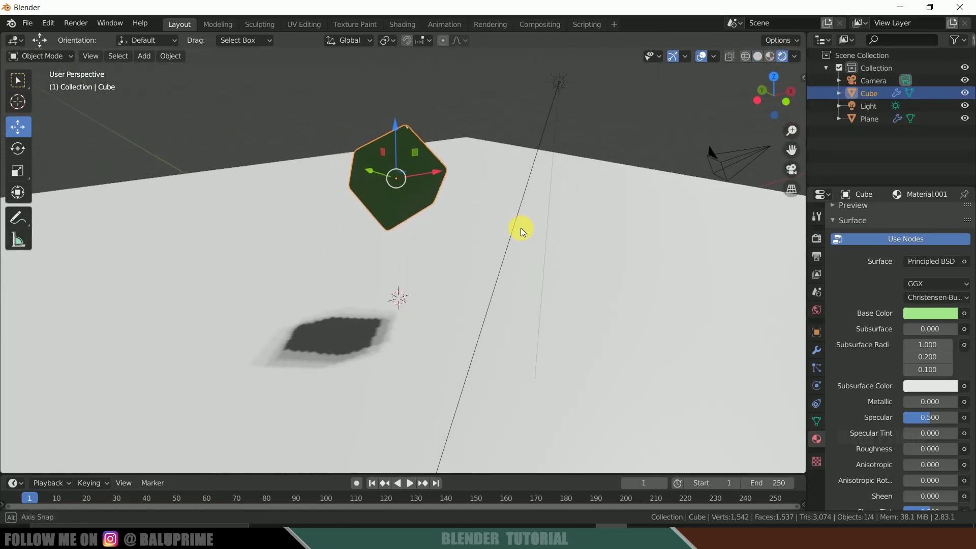
# Step: Show Render Properties: Eevee engine with 64 render and 16 viewport samples
pyautogui.click(816, 238)
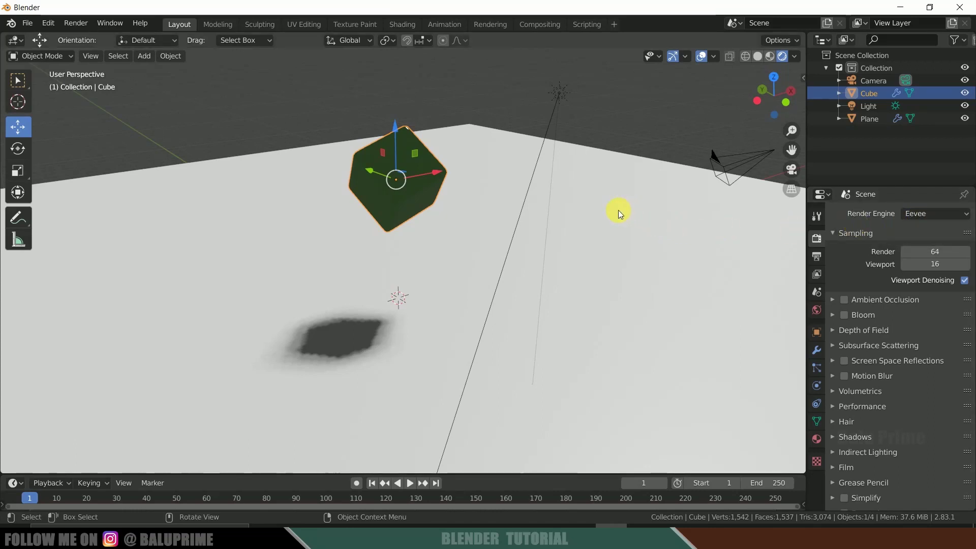
pyautogui.moveTo(612, 267); pyautogui.dragTo(620, 272, button='middle')
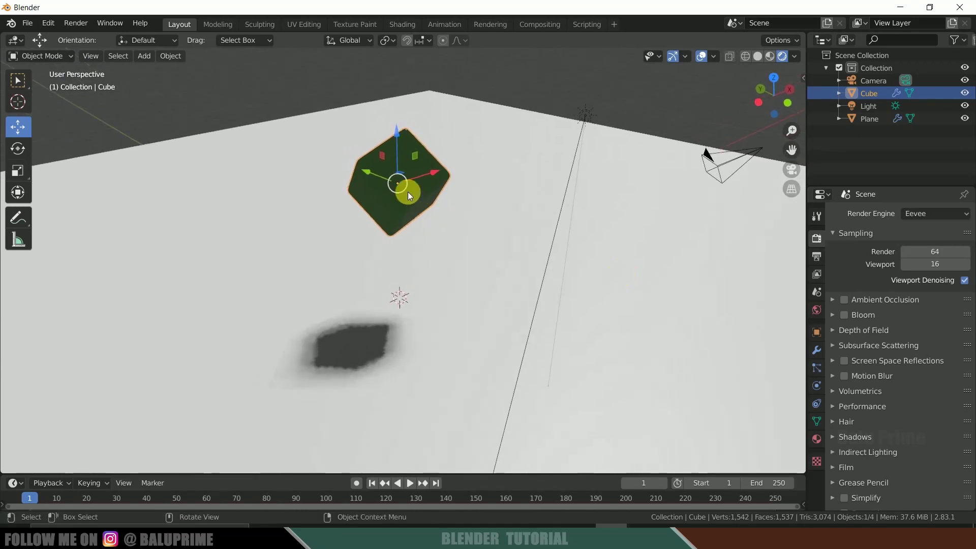
# Step: Give the plane a new Material.002 using a pale pink Diffuse BSDF shader
pyautogui.click(691, 260)
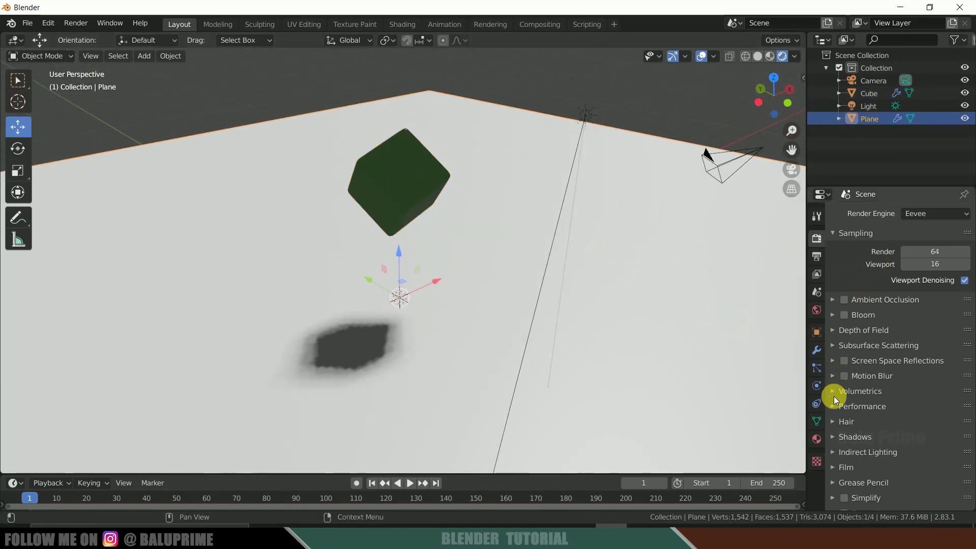
pyautogui.click(819, 440)
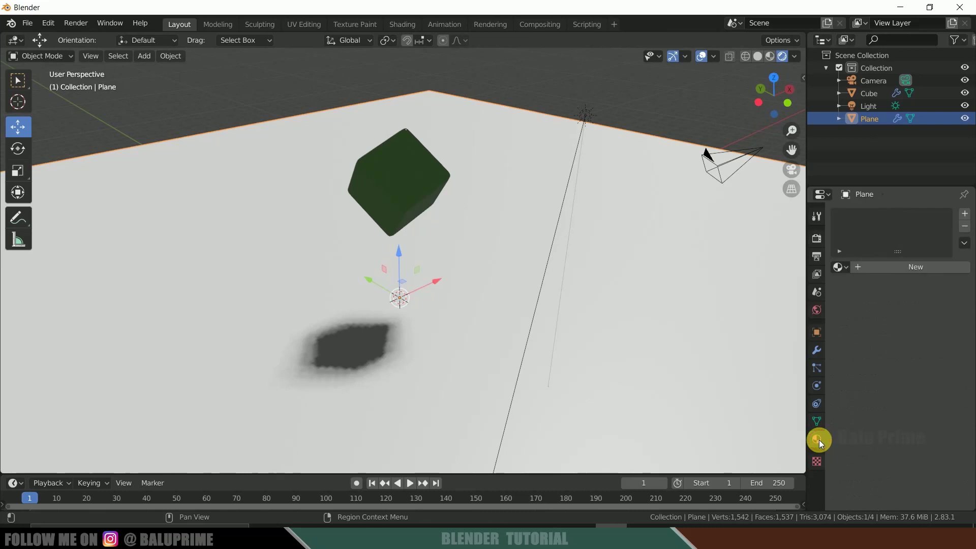
pyautogui.click(905, 270)
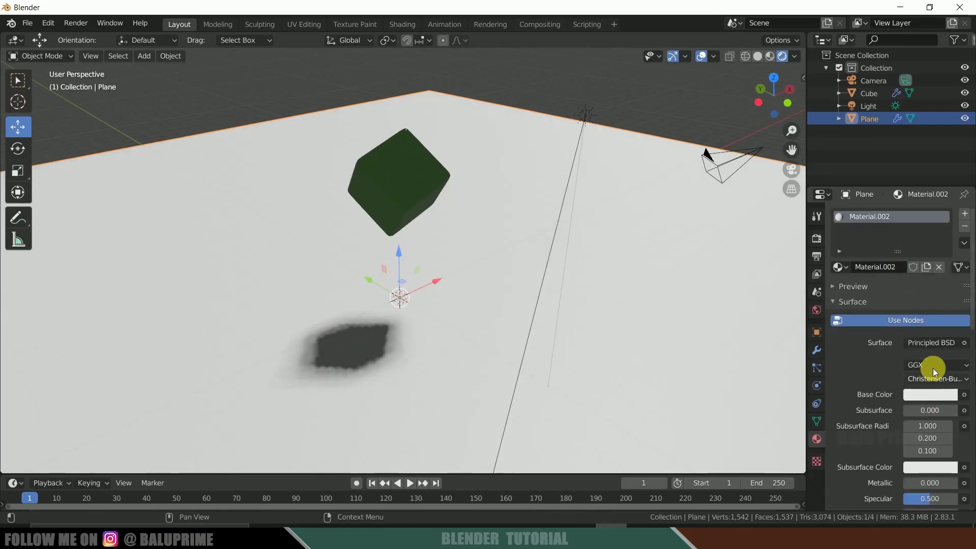
pyautogui.click(928, 342)
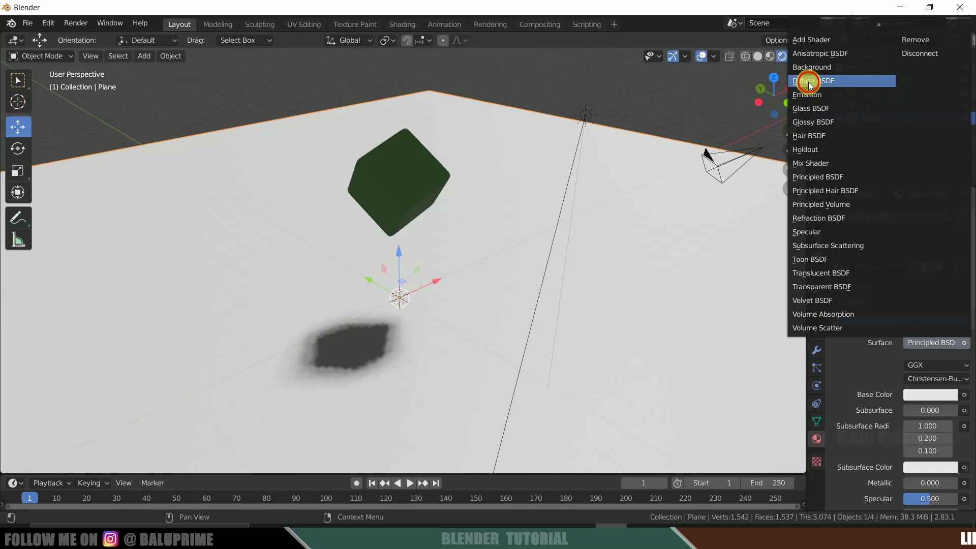
pyautogui.click(854, 81)
pyautogui.click(930, 370)
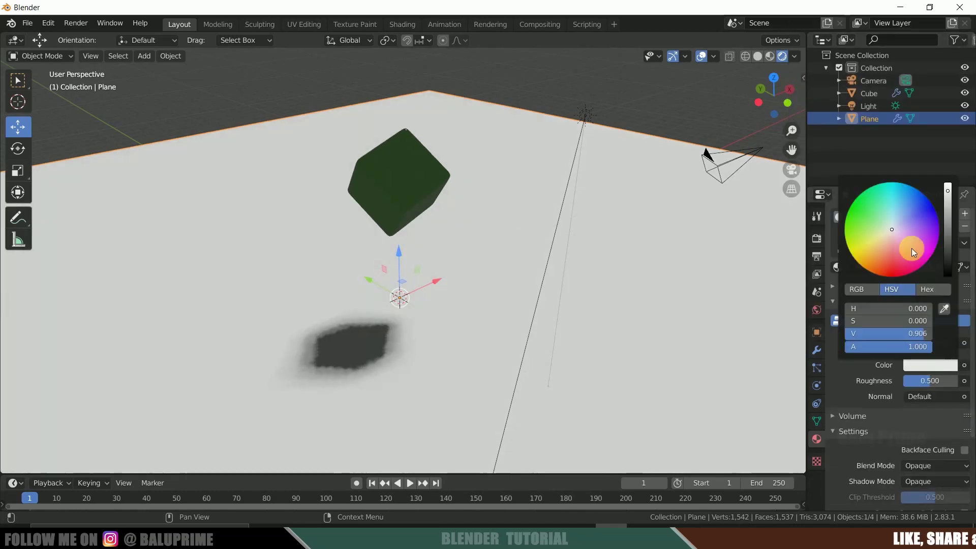
pyautogui.click(885, 247)
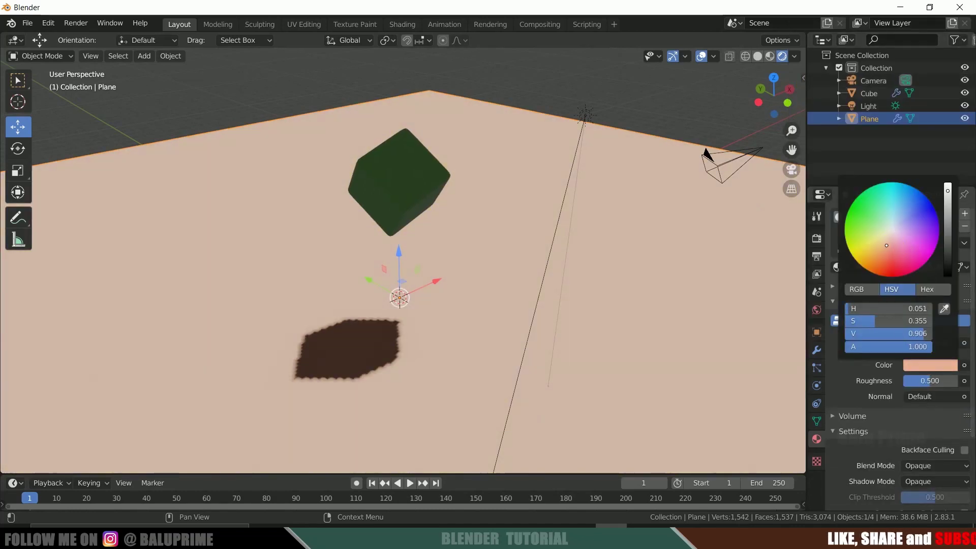
pyautogui.click(893, 244)
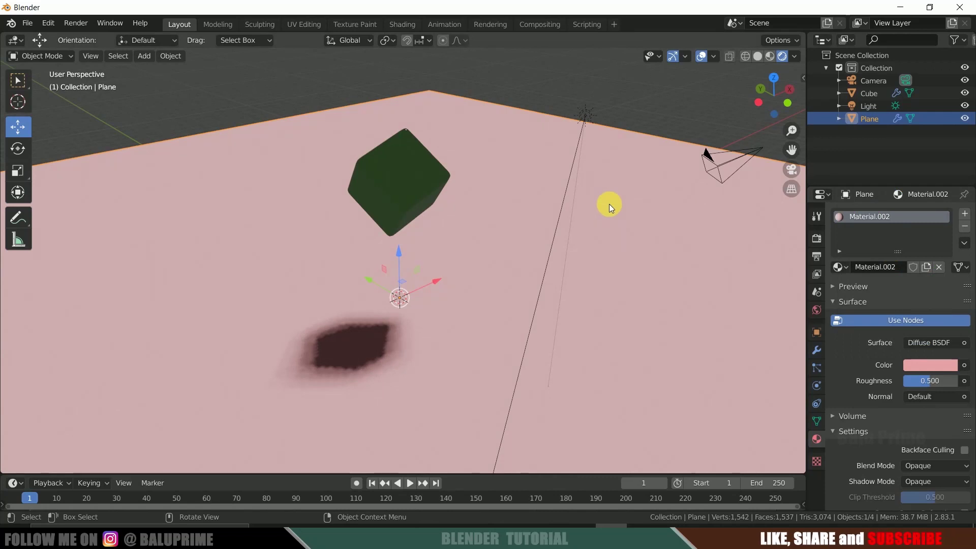
# Step: Connect an Environment Texture node to the World background Color
pyautogui.click(817, 310)
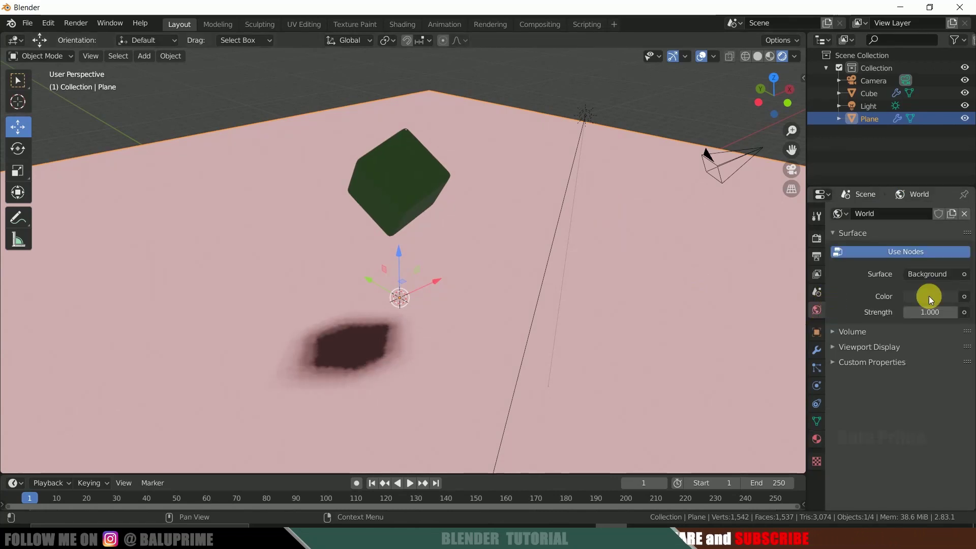
pyautogui.click(963, 297)
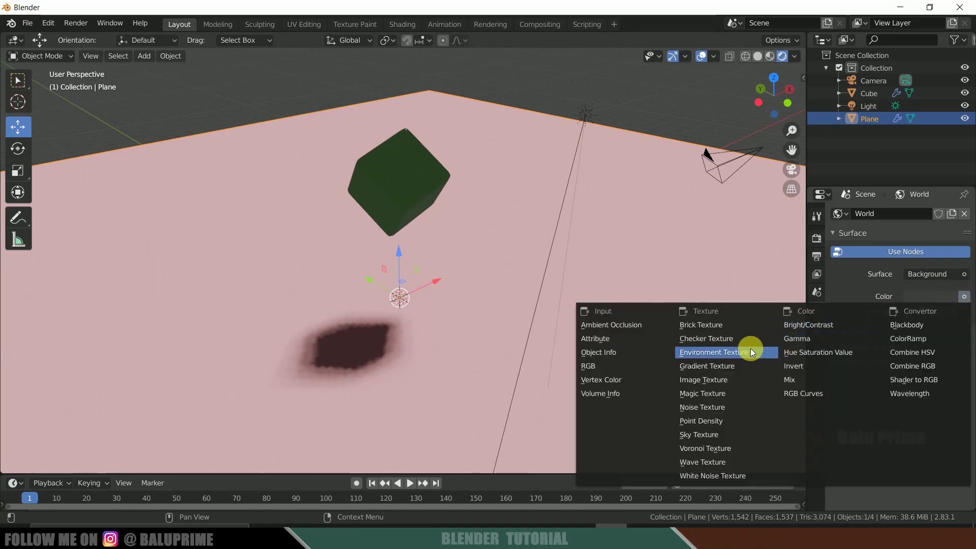
pyautogui.click(713, 355)
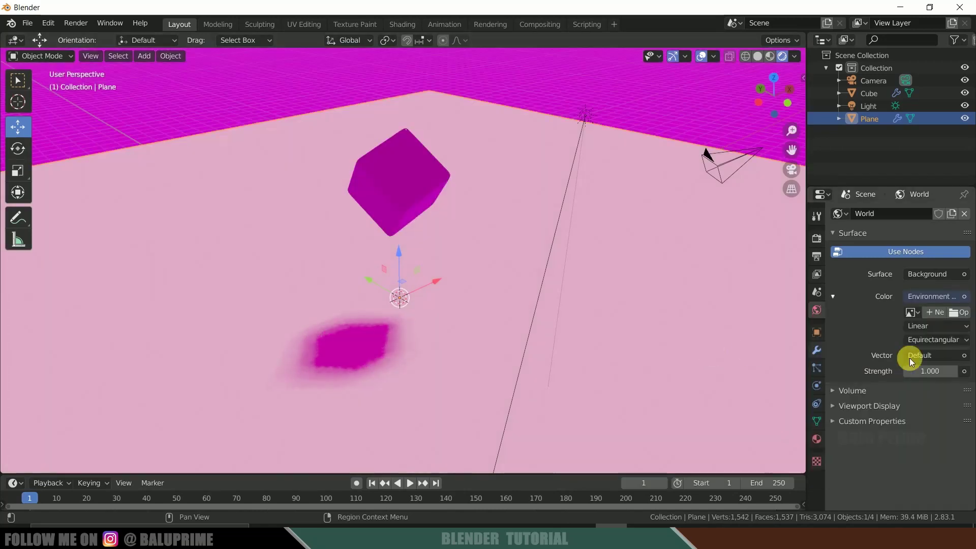
# Step: Select entrance_hall_1k.hdr from the D:\HDR folder in the file browser
pyautogui.click(954, 313)
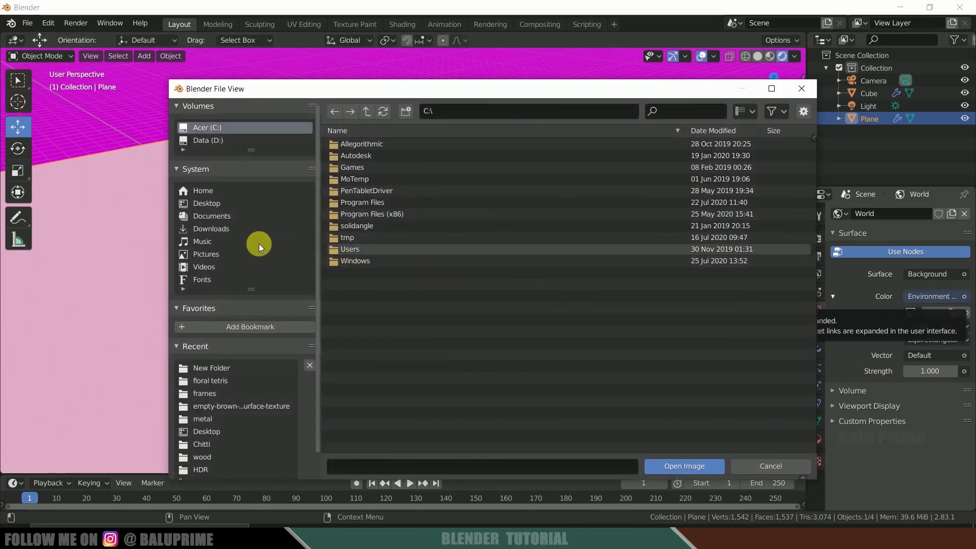
pyautogui.click(214, 144)
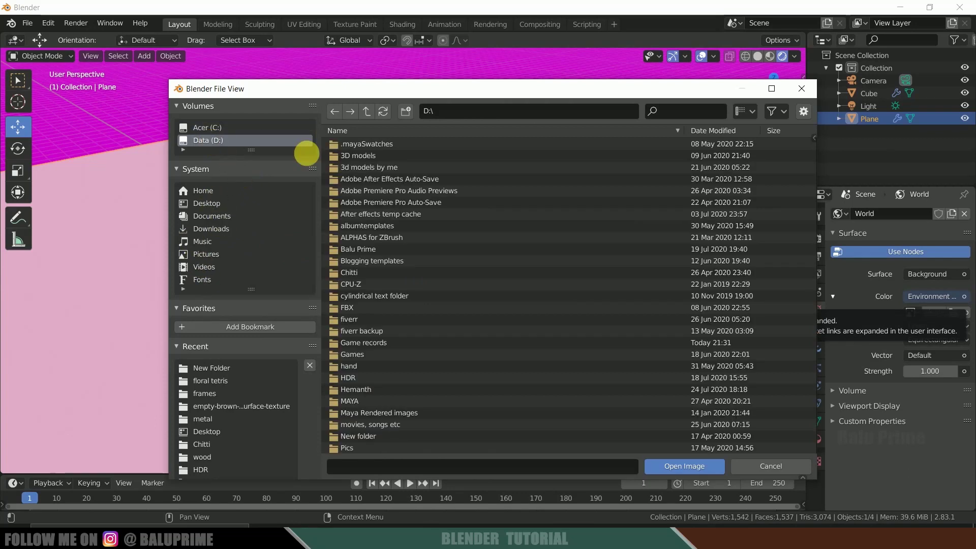
pyautogui.scroll(-2, 436, 256)
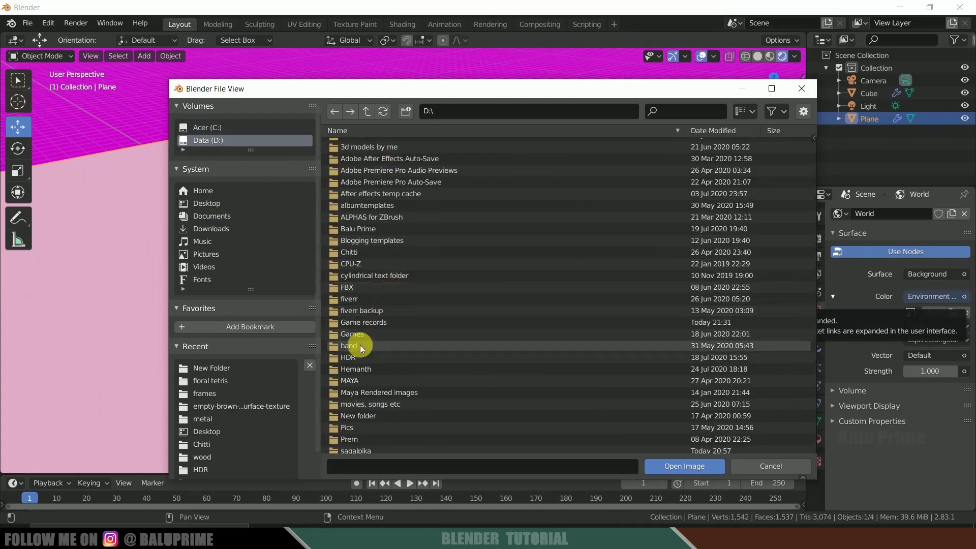
pyautogui.doubleClick(351, 357)
pyautogui.scroll(-2, 476, 289)
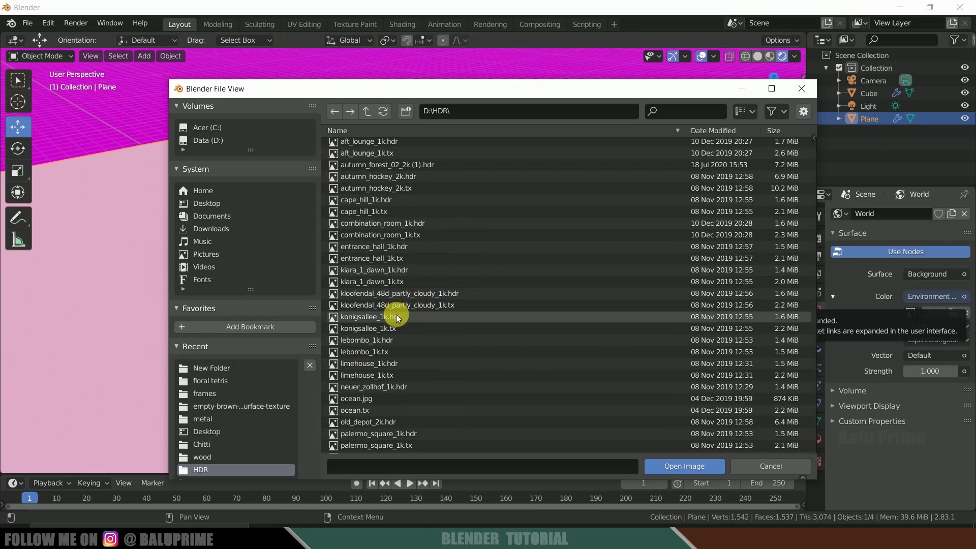
pyautogui.click(384, 247)
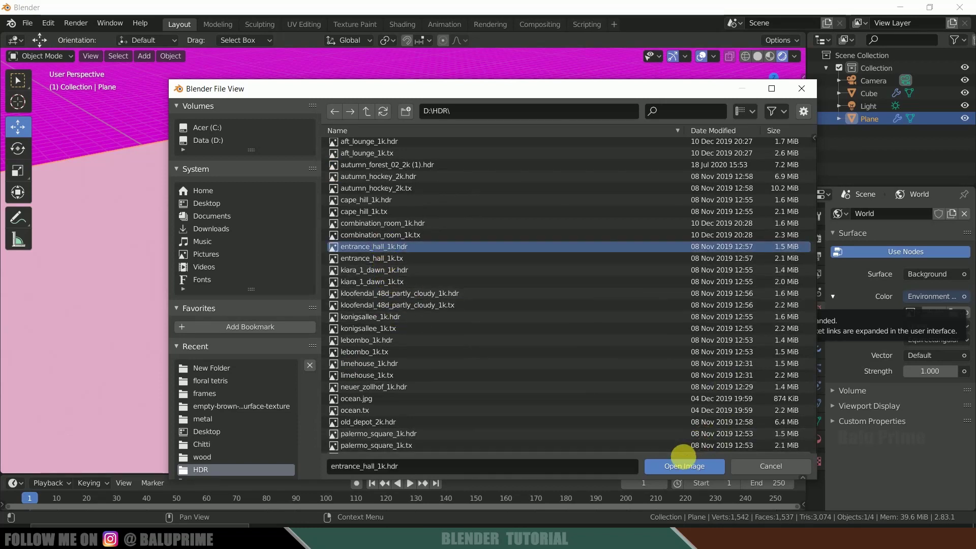
# Step: Load entrance_hall_1k.hdr as world lighting and play the animation to watch the cube fall
pyautogui.click(676, 464)
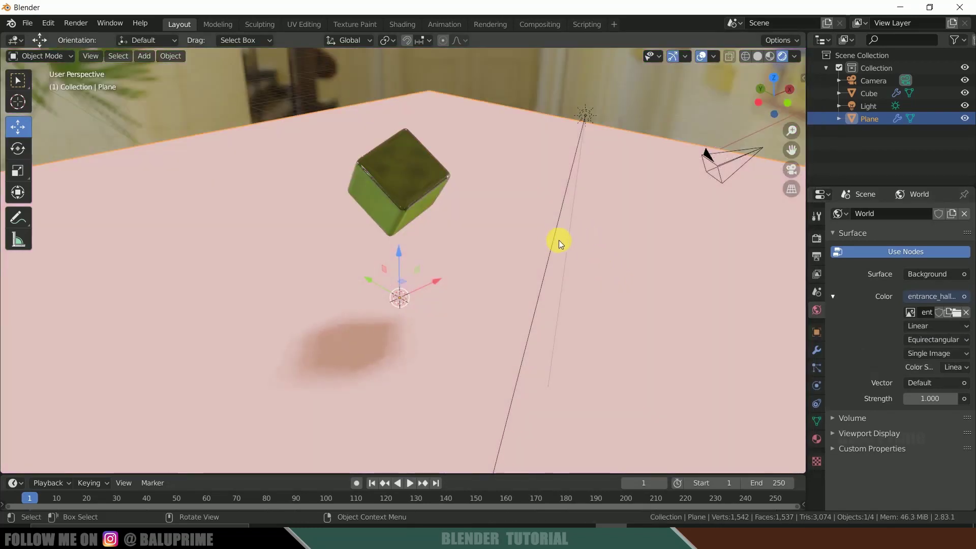
pyautogui.moveTo(560, 240); pyautogui.dragTo(596, 231, button='middle')
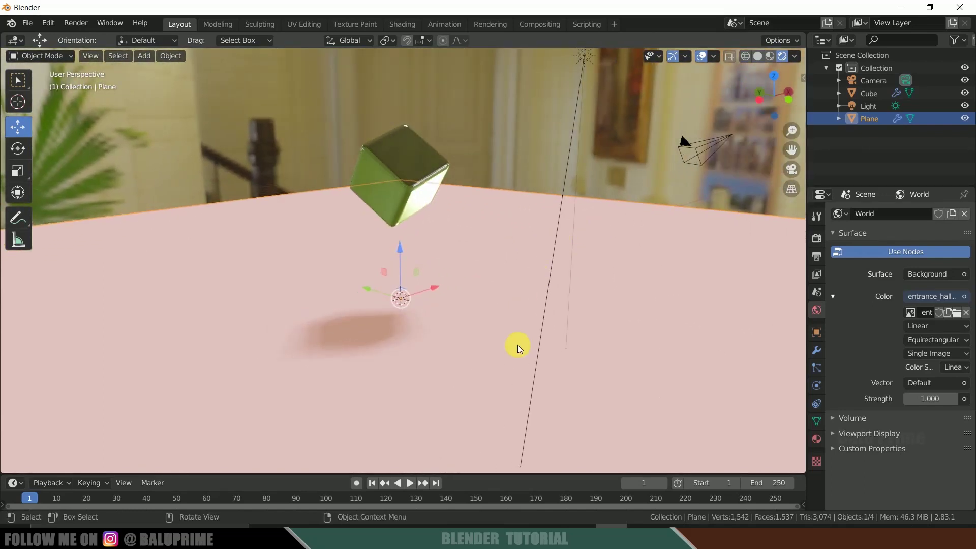
pyautogui.click(410, 483)
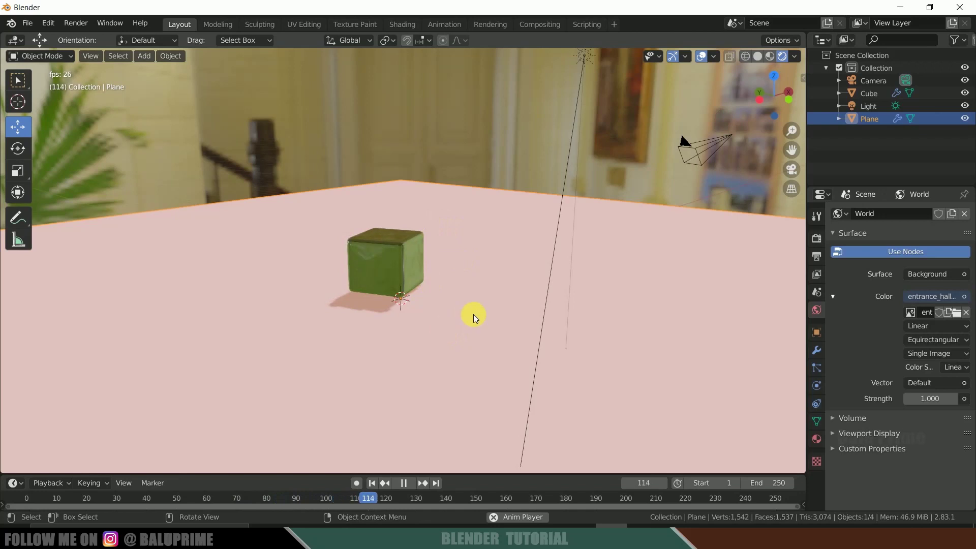
pyautogui.click(405, 484)
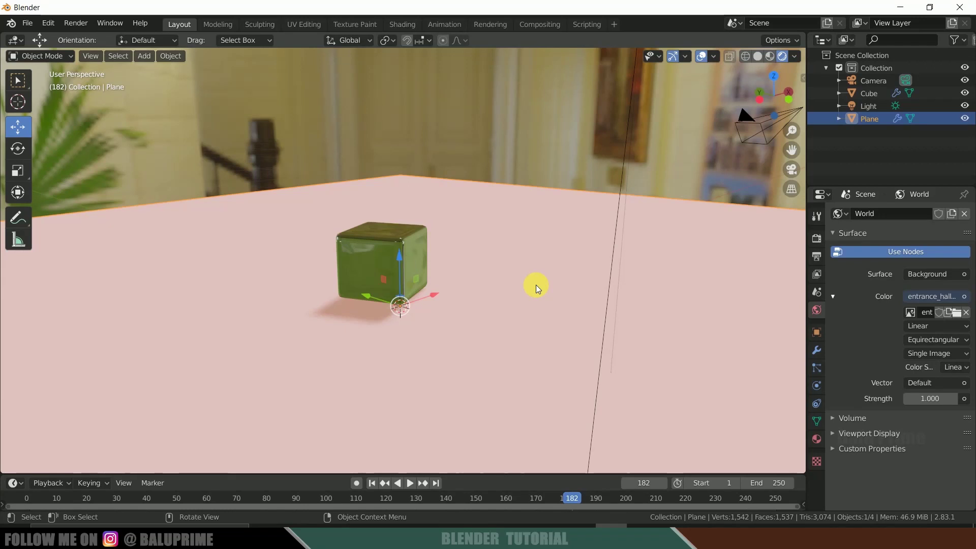
# Step: Look through the scene camera and align it to a nicer view of the cube
pyautogui.hotkey('ctrl', 'alt', '0')
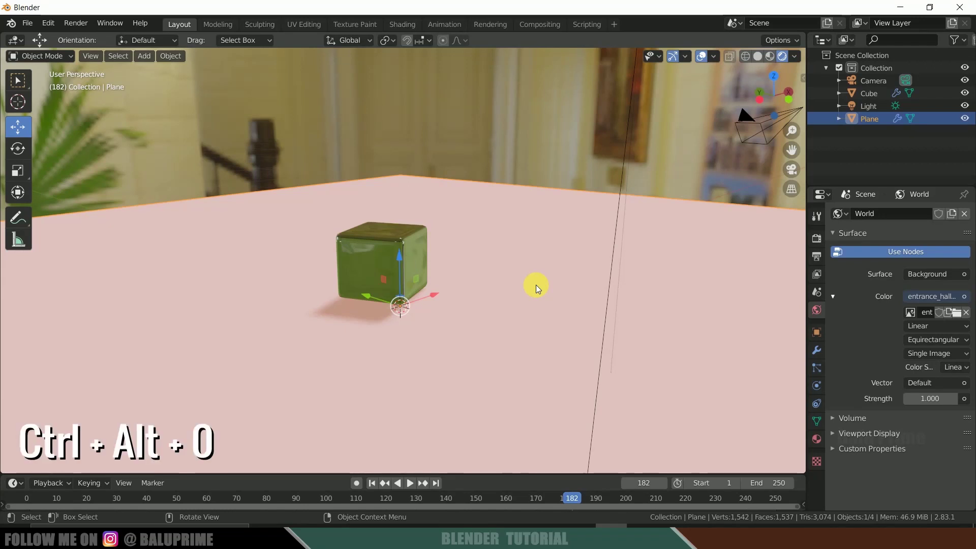
pyautogui.press('ctrl+alt+KP_0')
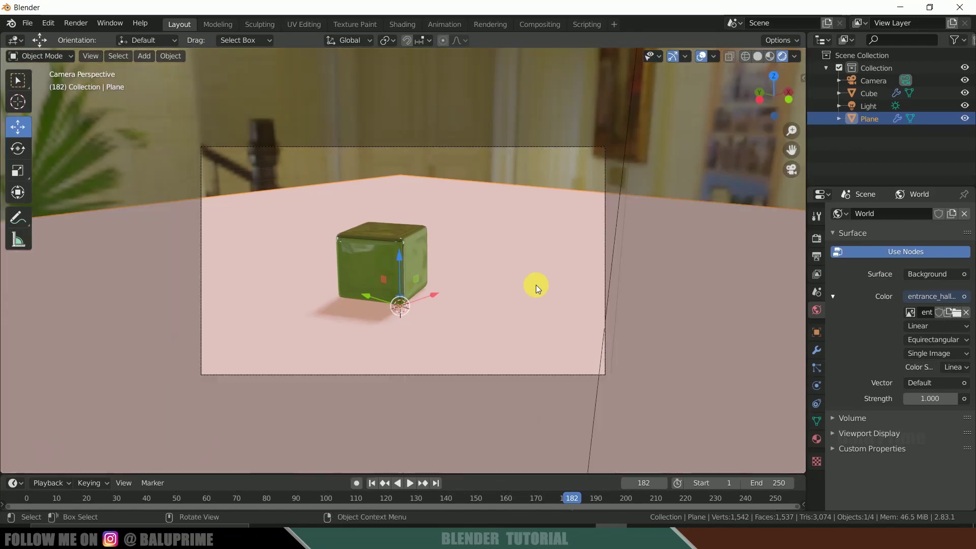
pyautogui.moveTo(525, 300)
pyautogui.mouseDown(button='middle')
pyautogui.moveTo(514, 300)
pyautogui.moveTo(532, 293)
pyautogui.mouseUp(button='middle')
pyautogui.press('ctrl+alt+KP_0')
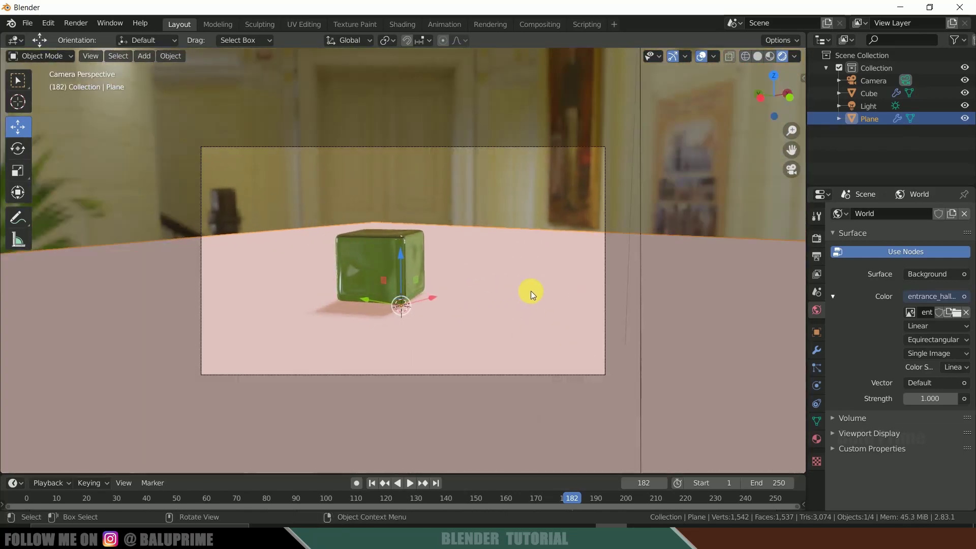
# Step: Enable Lock Camera to View and orbit to a level shot of cube and plane
pyautogui.click(803, 77)
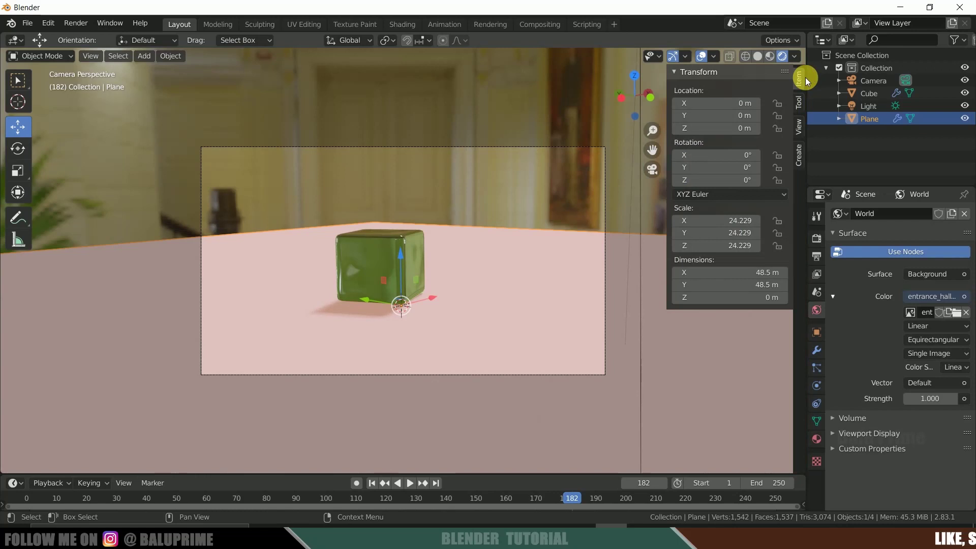
pyautogui.click(800, 127)
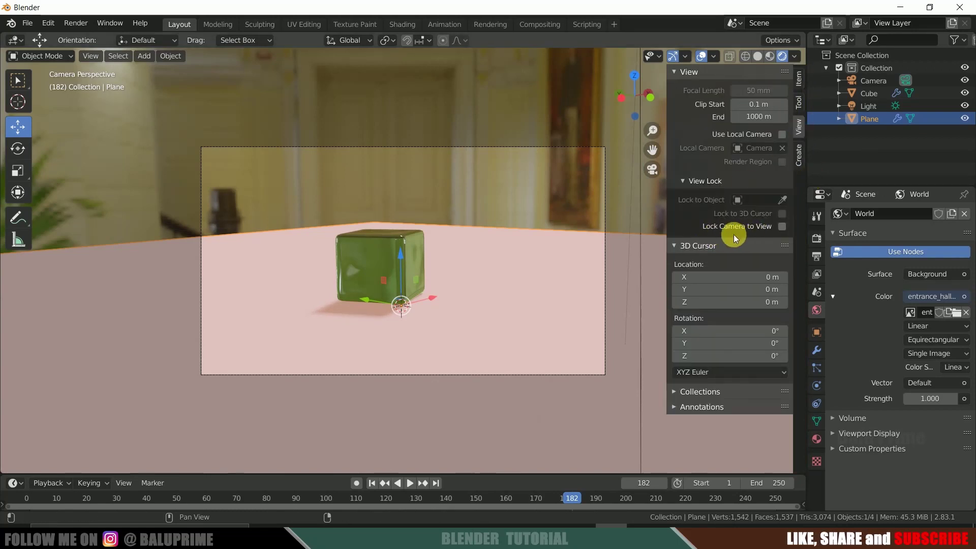
pyautogui.click(782, 226)
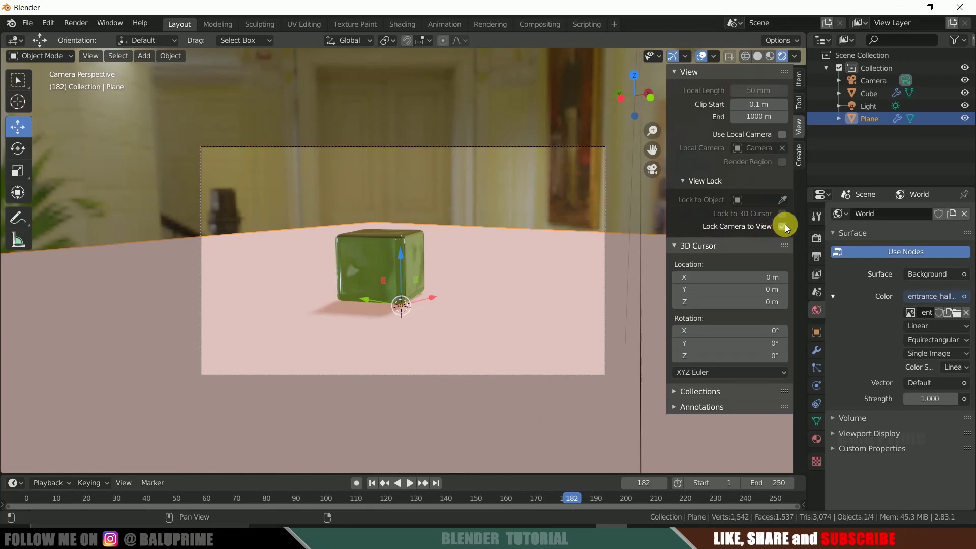
pyautogui.moveTo(625, 244); pyautogui.dragTo(514, 297, button='middle')
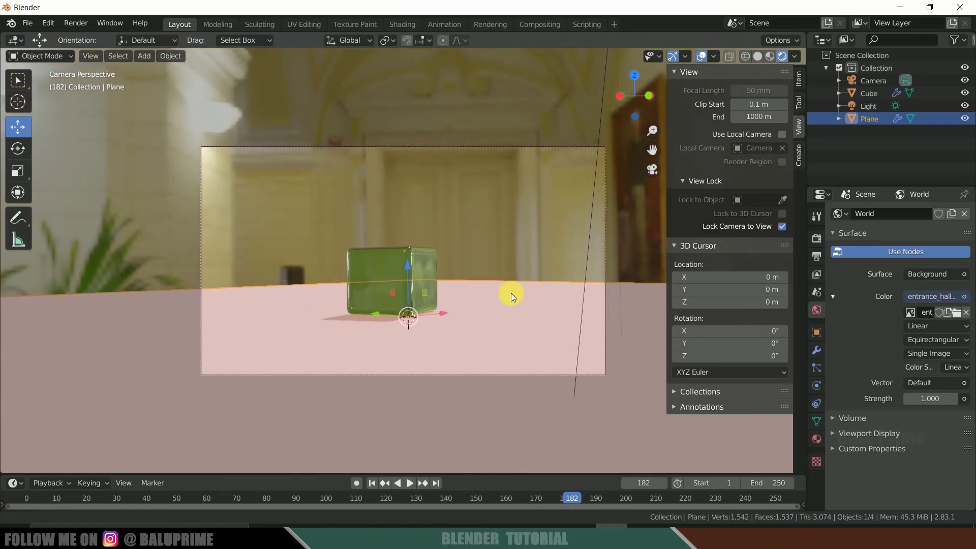
# Step: Play the animation to watch the cube fall, then return to frame 1
pyautogui.click(372, 482)
pyautogui.click(413, 482)
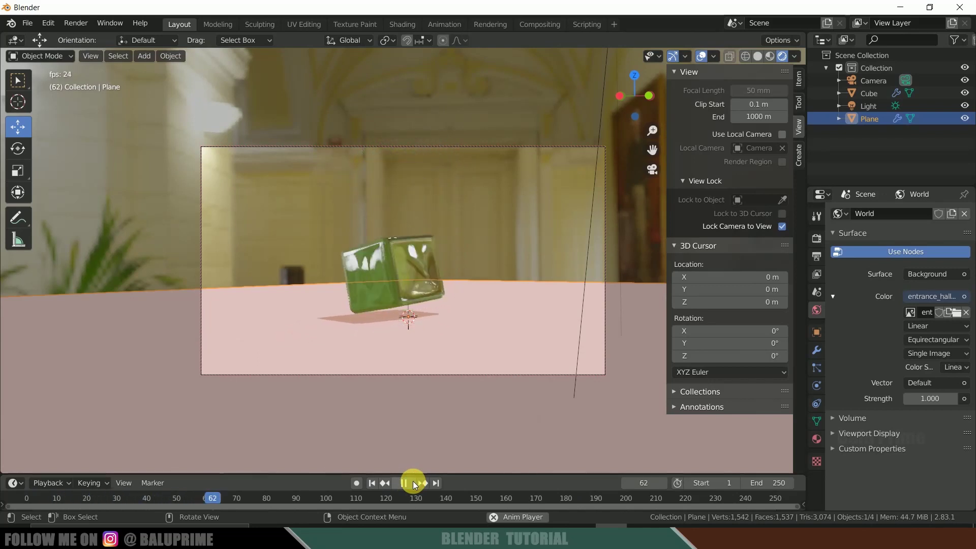
pyautogui.click(405, 482)
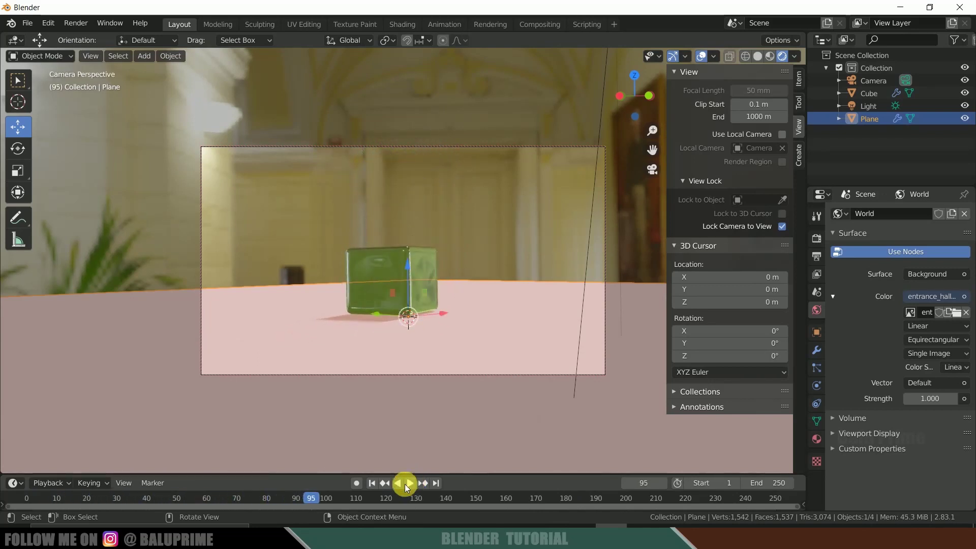
pyautogui.click(372, 483)
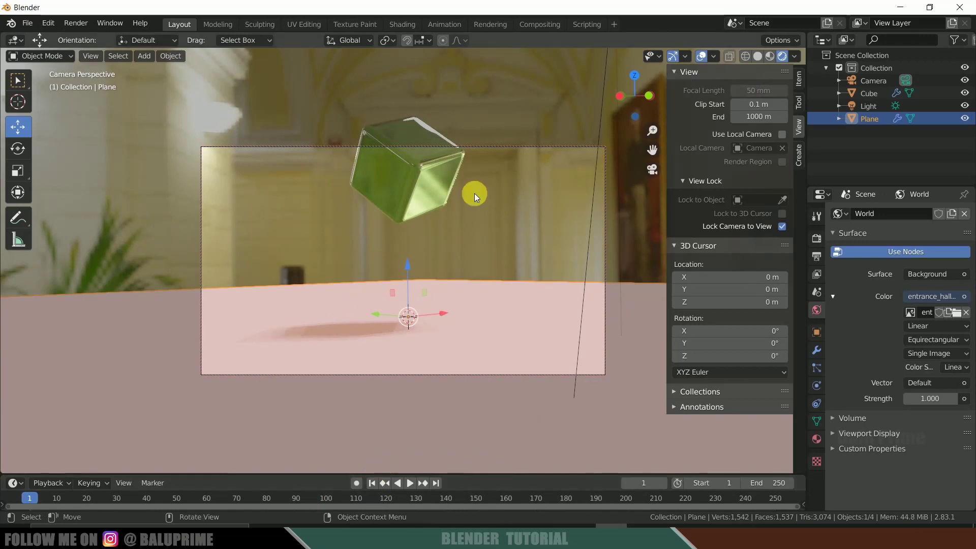
# Step: Set the render engine to Cycles in Render Properties
pyautogui.click(818, 239)
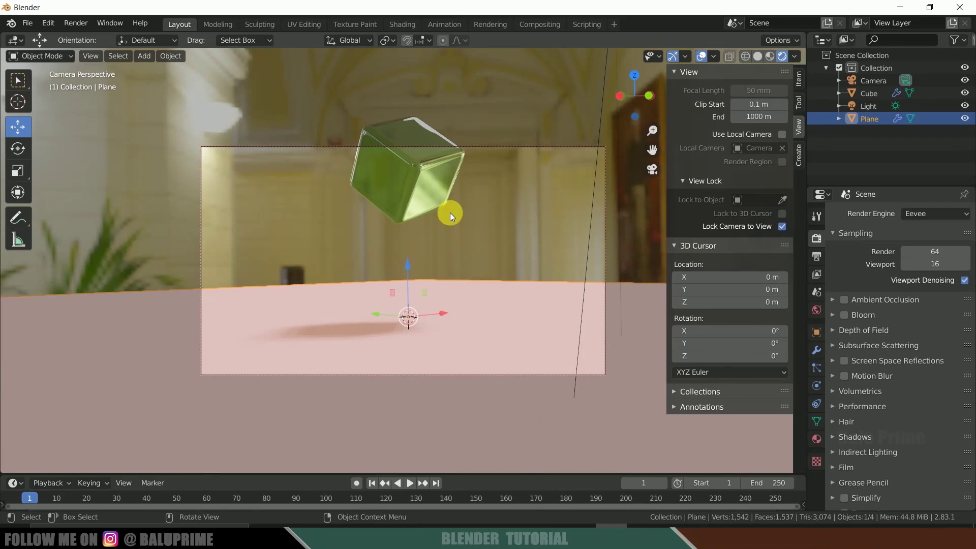
pyautogui.click(921, 213)
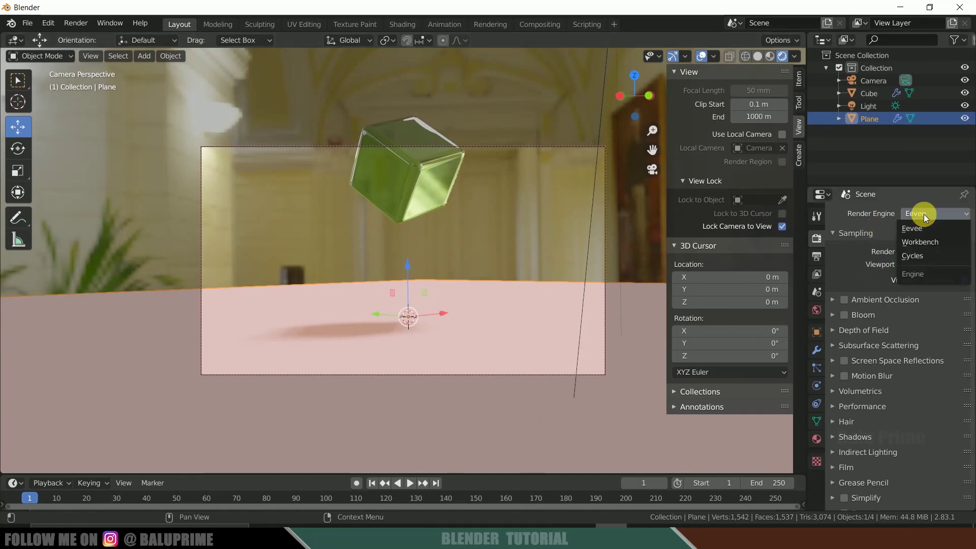
pyautogui.click(919, 255)
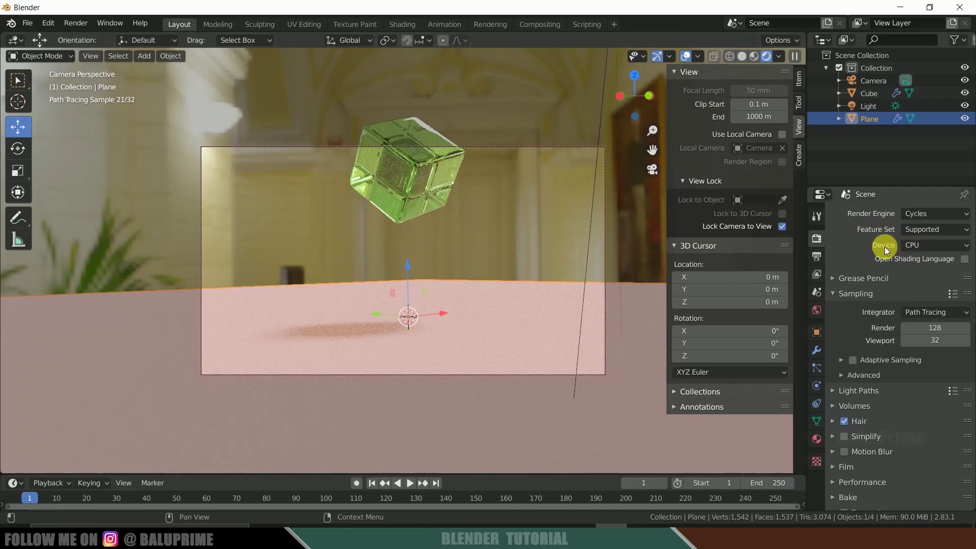
# Step: Set the Cycles render device to GPU Compute
pyautogui.click(912, 247)
pyautogui.click(922, 274)
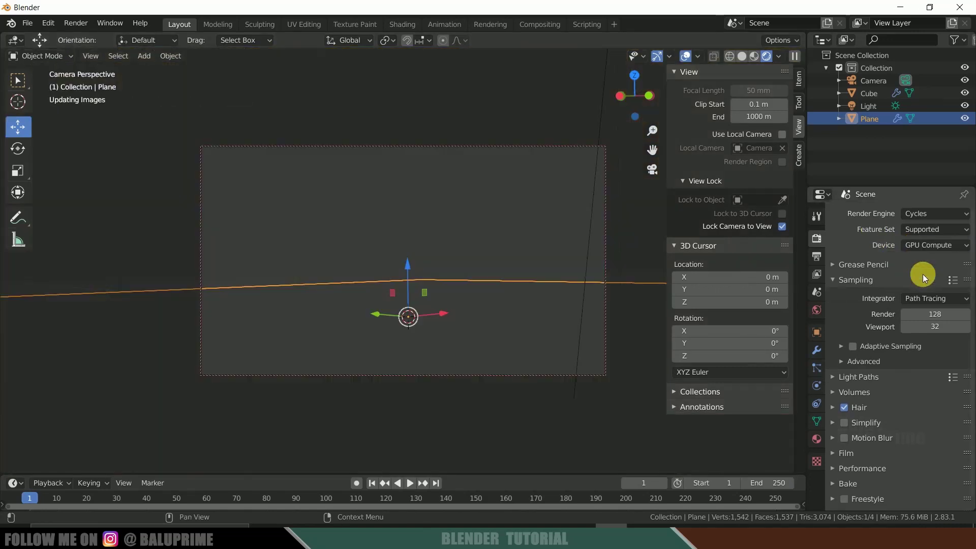
pyautogui.click(933, 246)
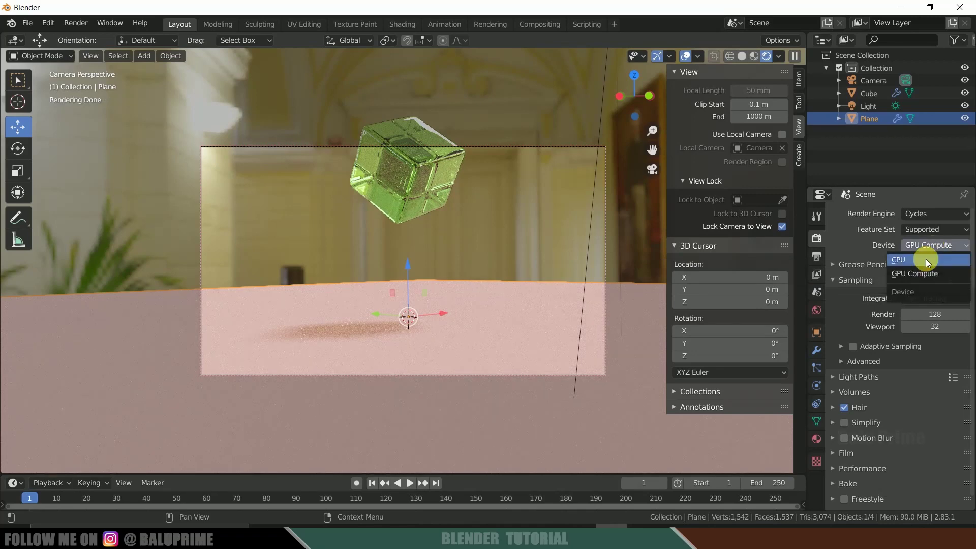
pyautogui.click(925, 258)
pyautogui.click(926, 249)
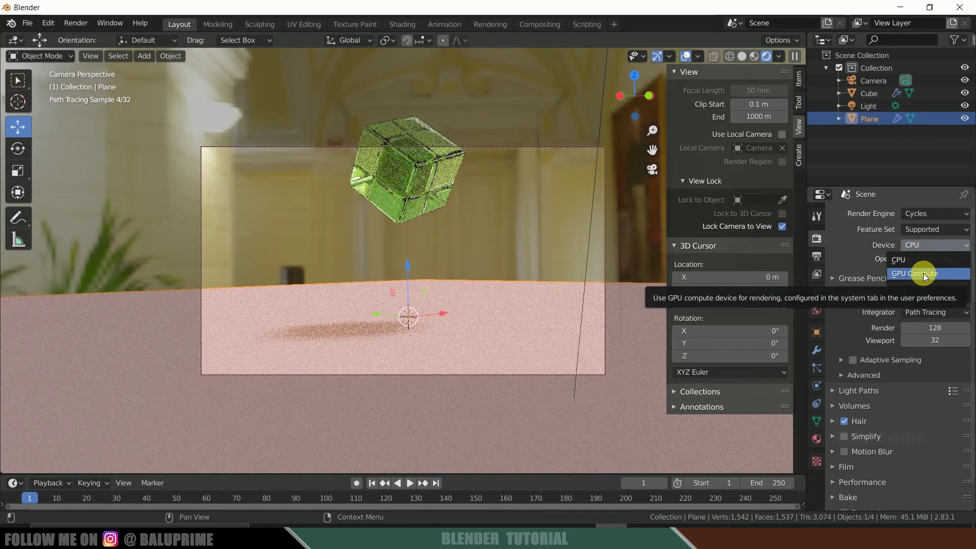
pyautogui.click(928, 273)
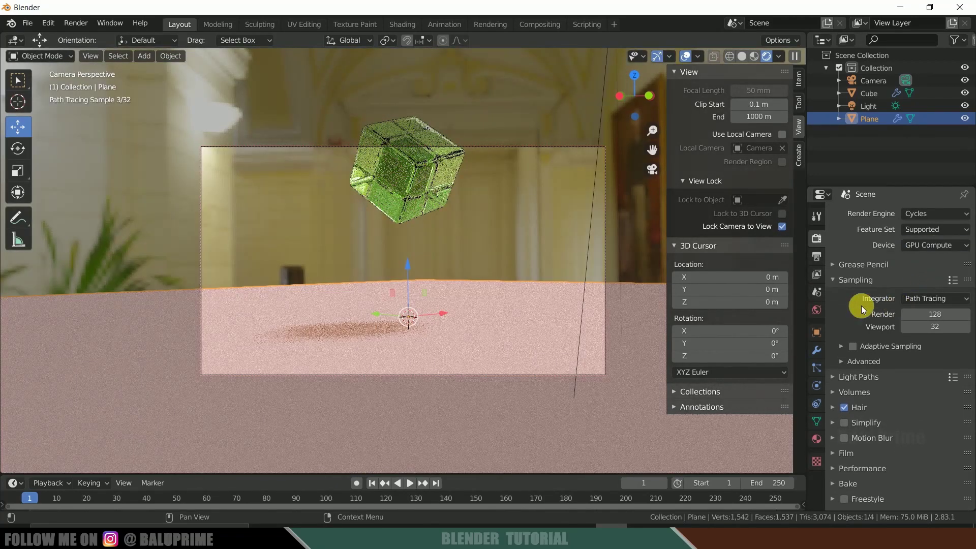
# Step: Set the render output folder to C:\tmp\ in Output Properties
pyautogui.click(816, 257)
pyautogui.scroll(-1, 859, 365)
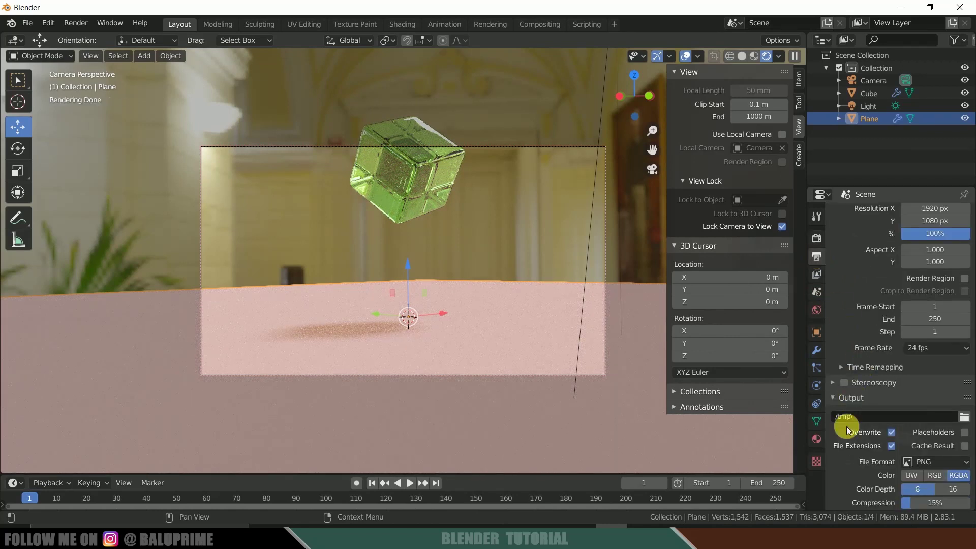
pyautogui.click(963, 416)
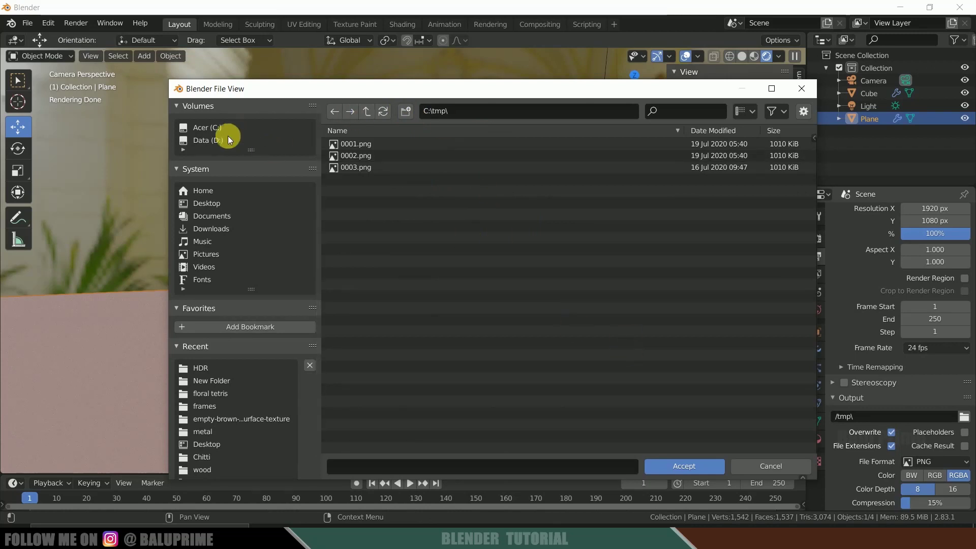
pyautogui.click(681, 464)
# Step: Set Frame End to 150, keeping 24 fps and PNG output format
pyautogui.scroll(-2, 903, 423)
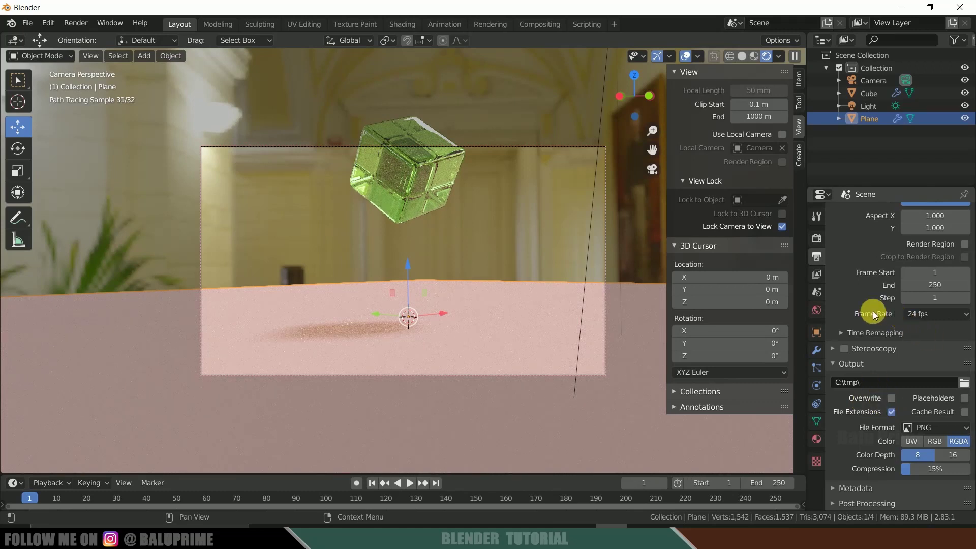
pyautogui.click(940, 316)
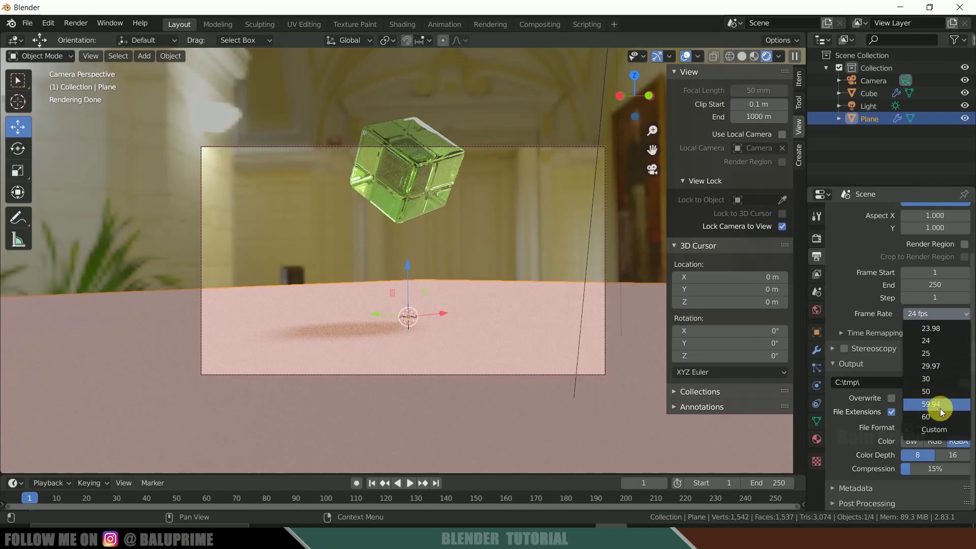
pyautogui.click(909, 318)
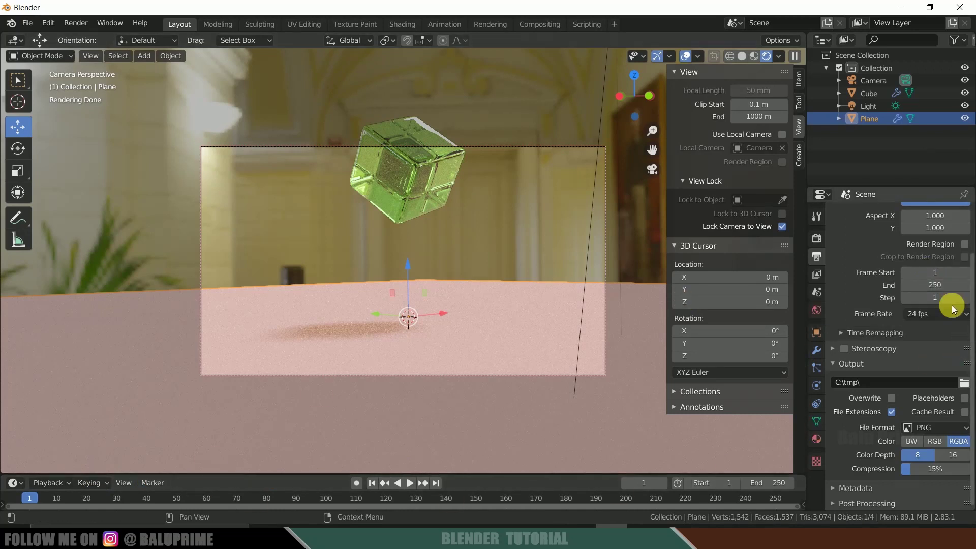
pyautogui.click(935, 285)
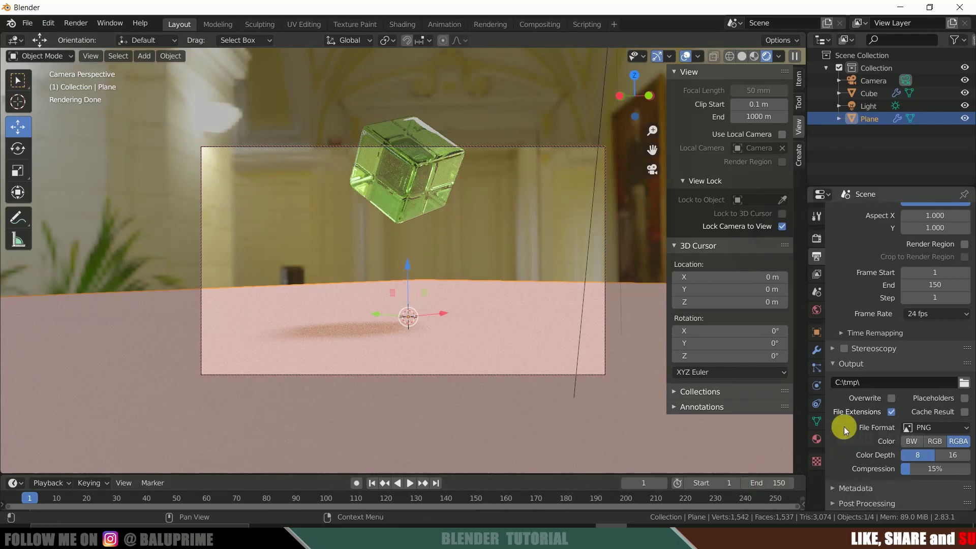
pyautogui.click(937, 425)
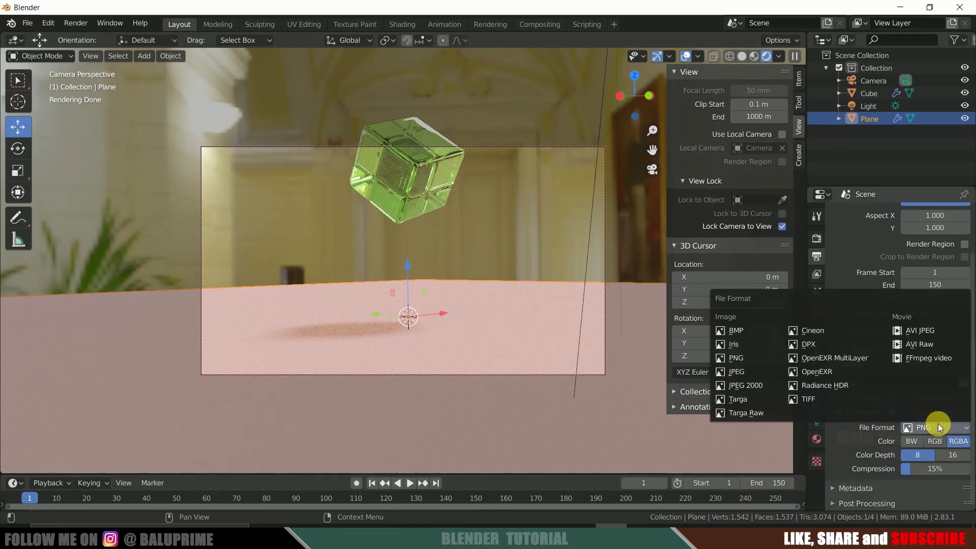
pyautogui.click(746, 358)
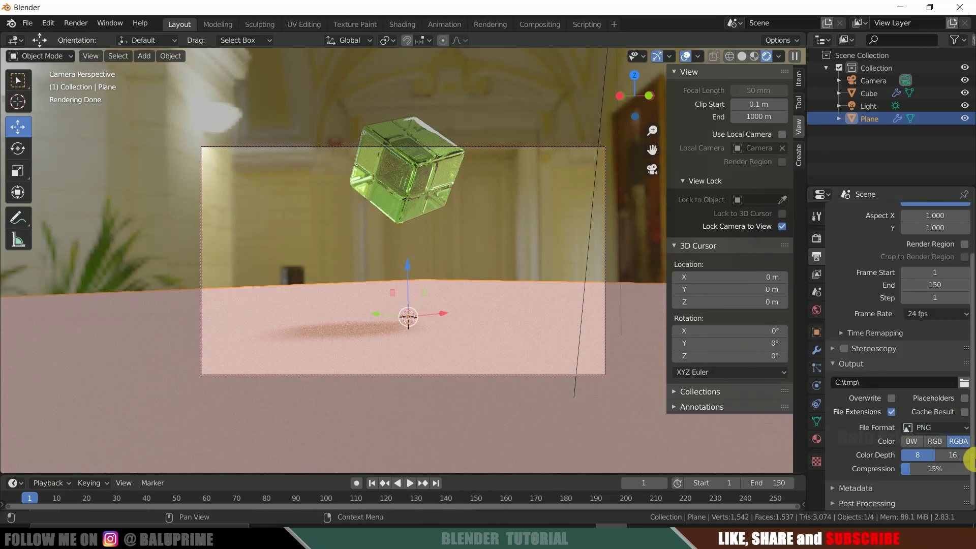
pyautogui.scroll(3, 890, 469)
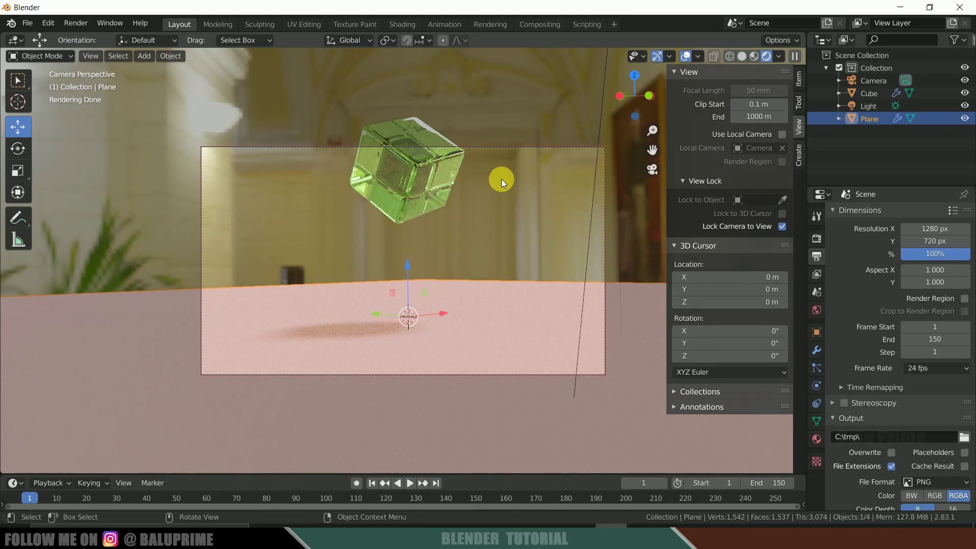
# Step: Tick the Denoising checkbox in View Layer Properties
pyautogui.click(817, 275)
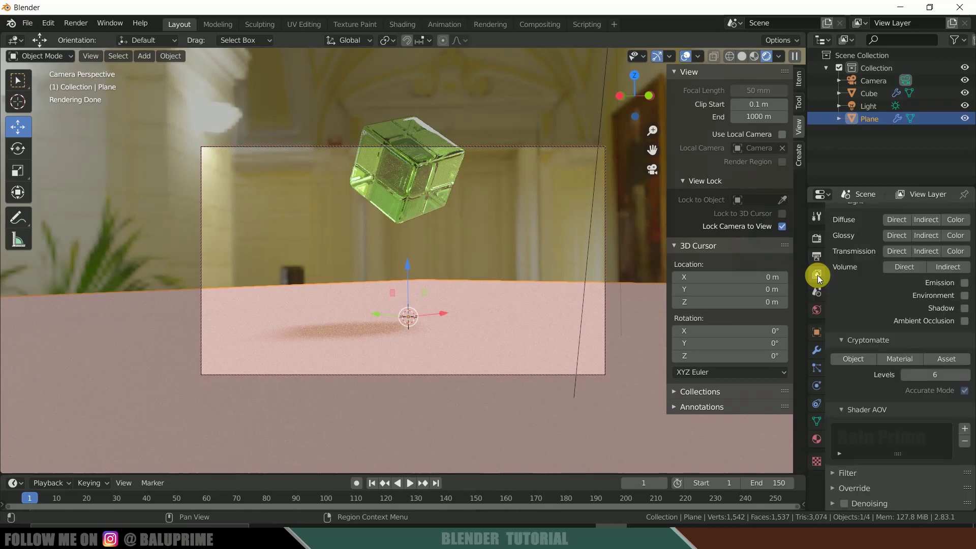
pyautogui.scroll(1, 864, 503)
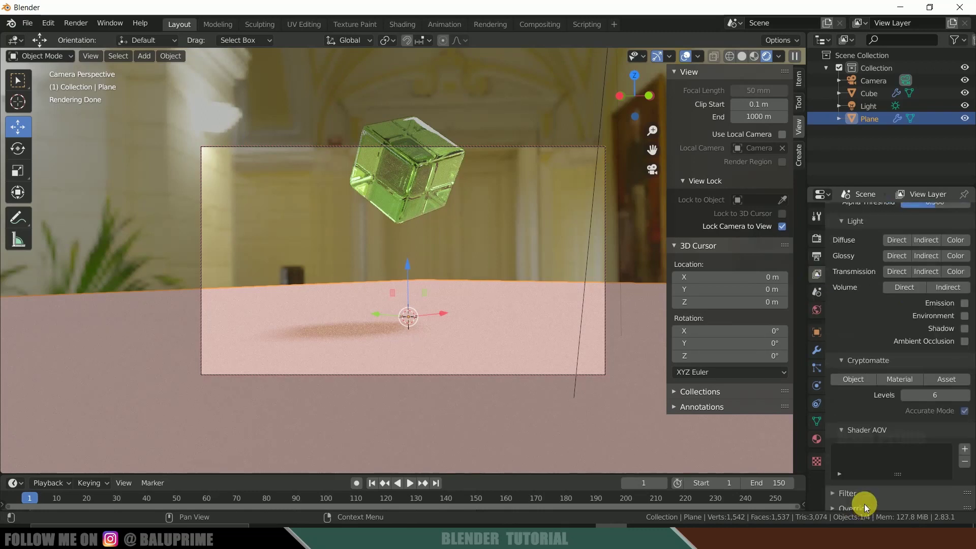
pyautogui.scroll(-1, 865, 505)
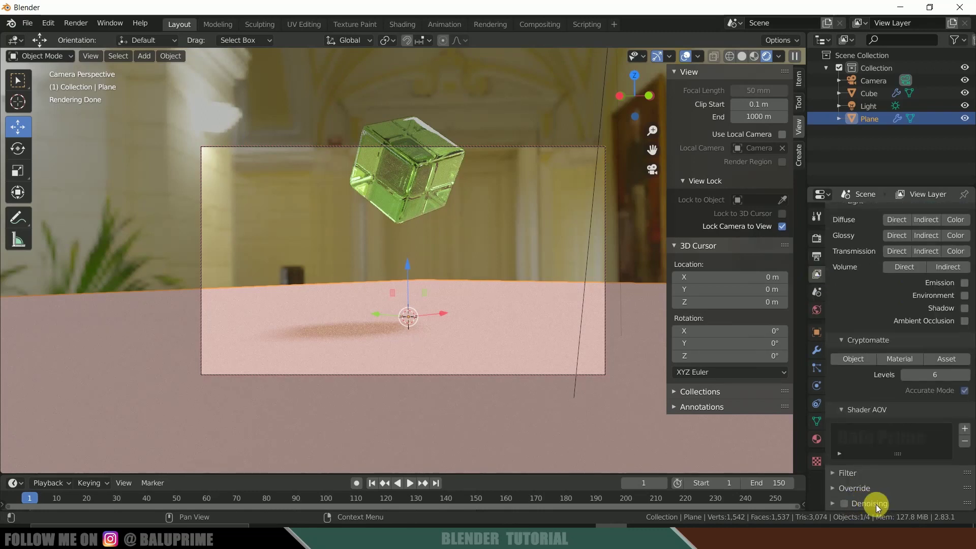
pyautogui.click(844, 504)
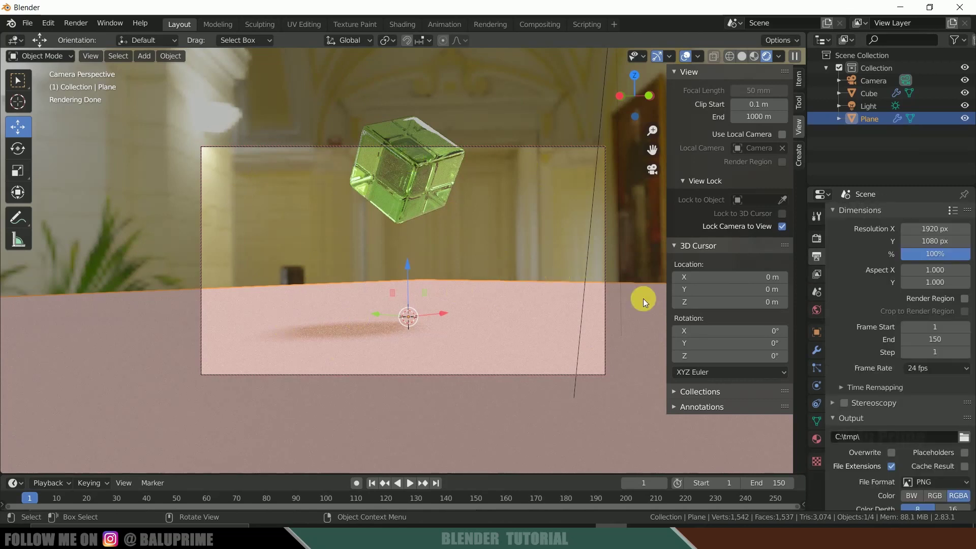
# Step: Start rendering the full 150-frame animation via Render Animation
pyautogui.click(74, 24)
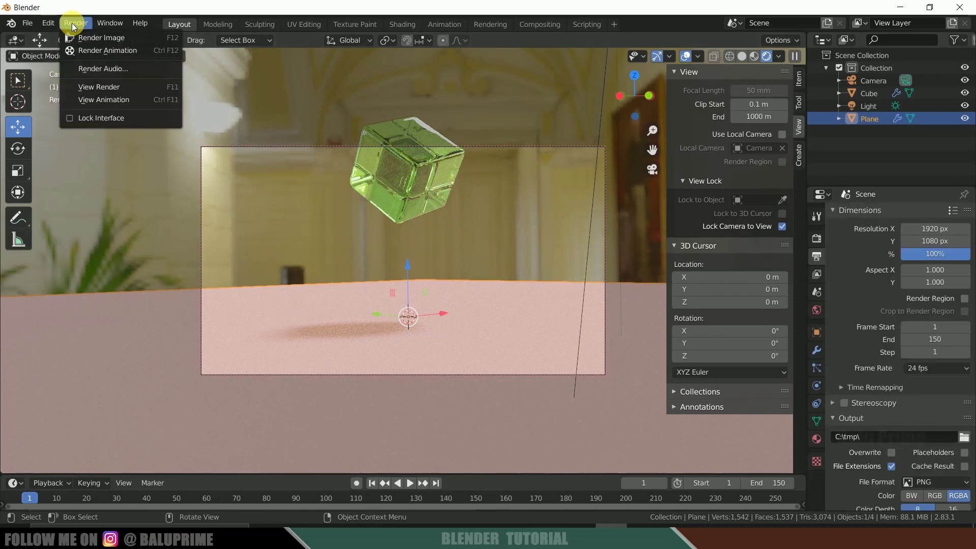
pyautogui.click(104, 51)
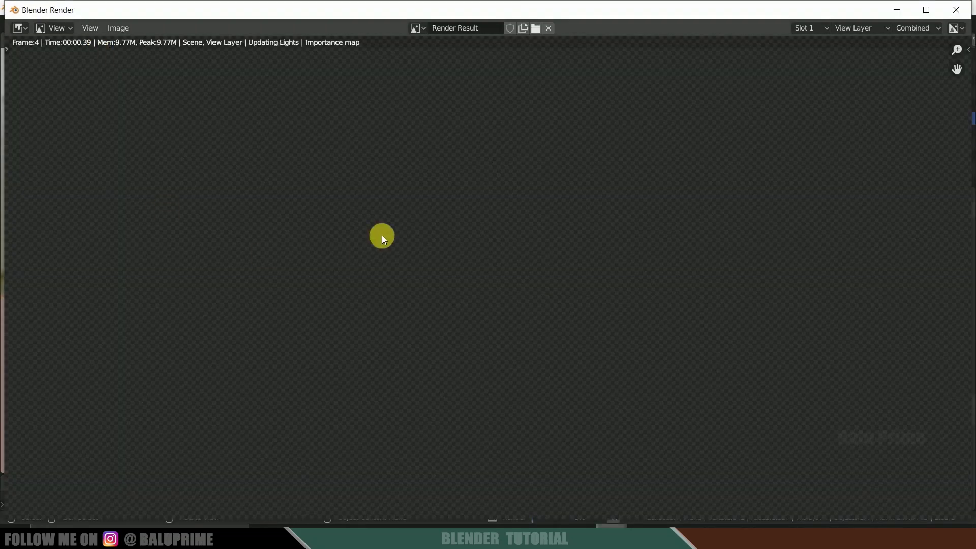